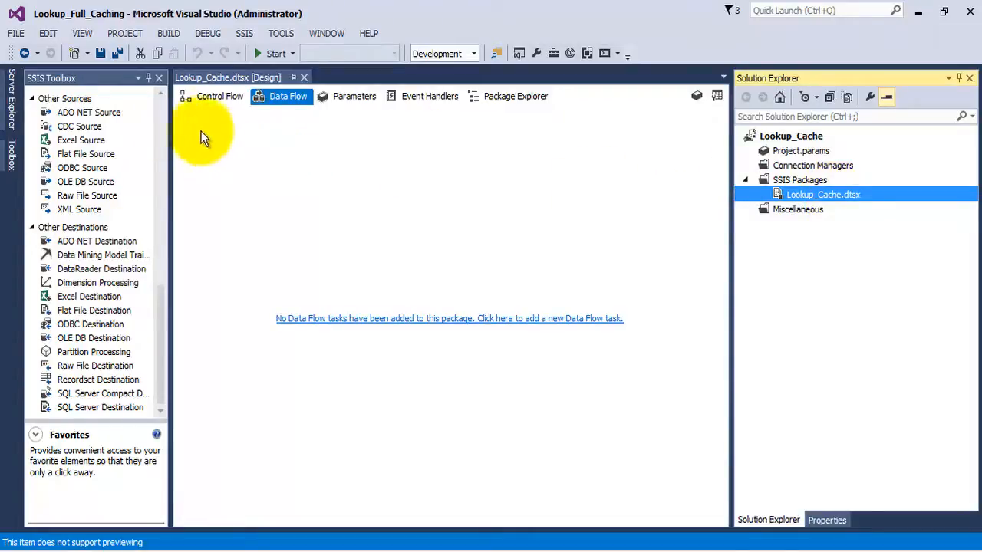
Add two Data Flow Tasks to the package's control flow, one below the other.
{"action": "left_click", "coordinate": [203, 98]}
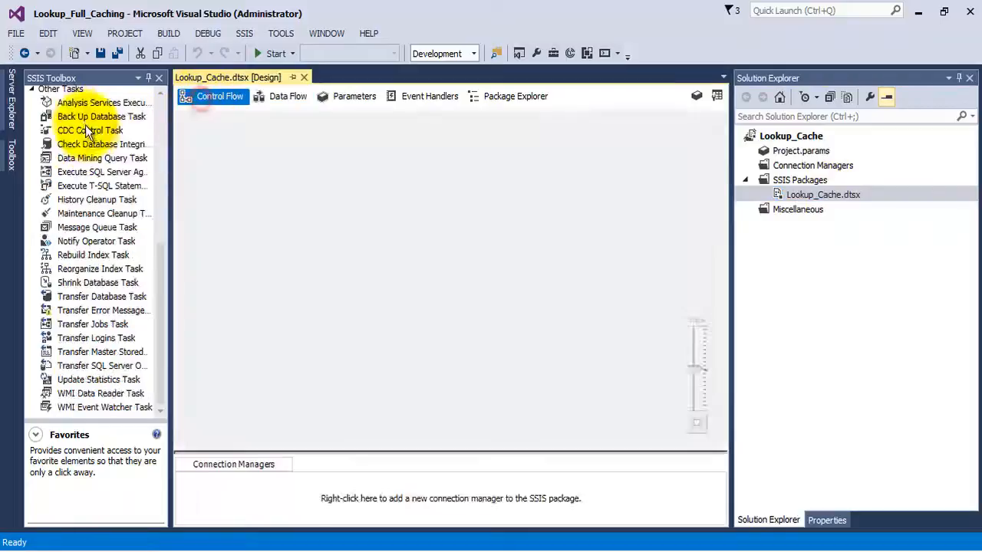
{"action": "left_click_drag", "start_coordinate": [159, 285], "coordinate": [176, 110]}
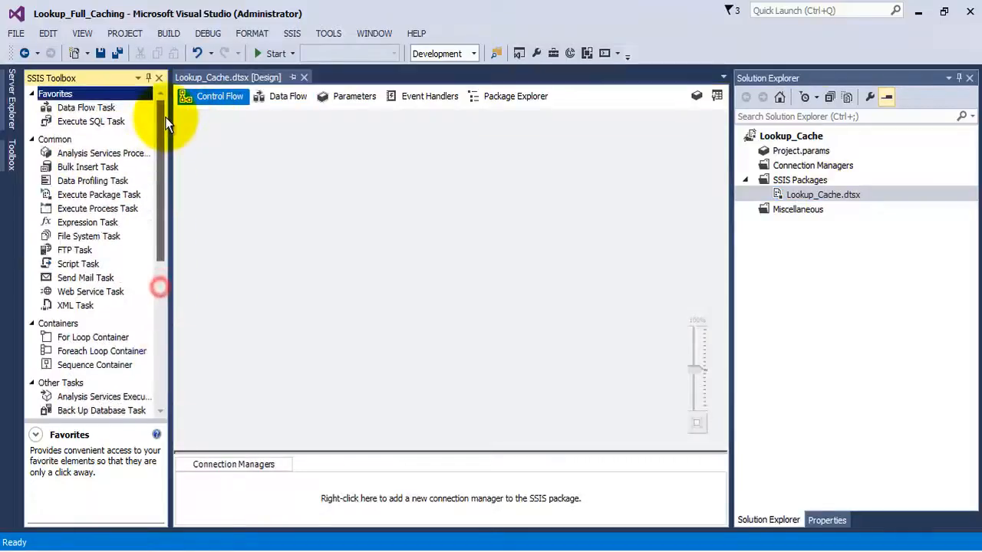
{"action": "left_click", "coordinate": [82, 114]}
{"action": "left_click_drag", "start_coordinate": [82, 114], "coordinate": [309, 140]}
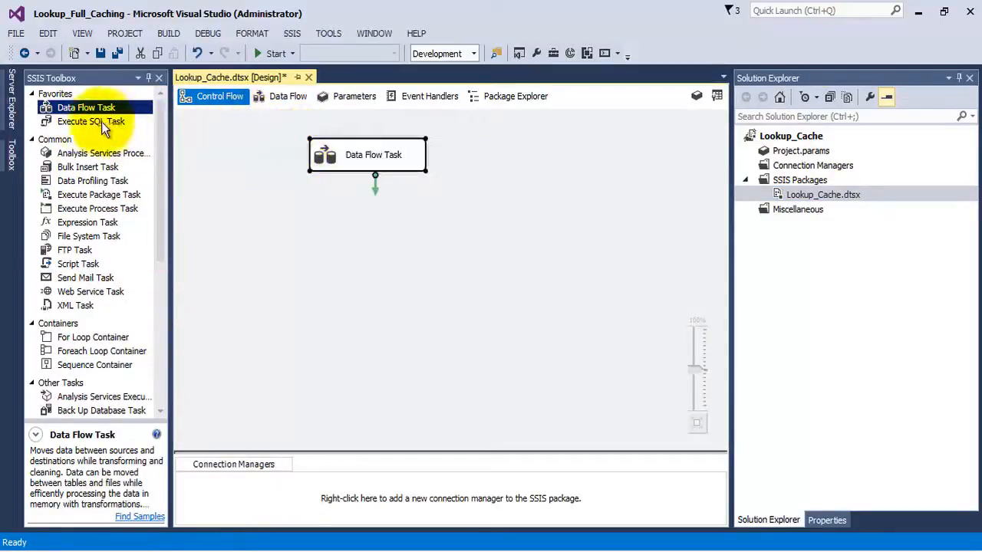
{"action": "left_click_drag", "start_coordinate": [76, 113], "coordinate": [315, 232]}
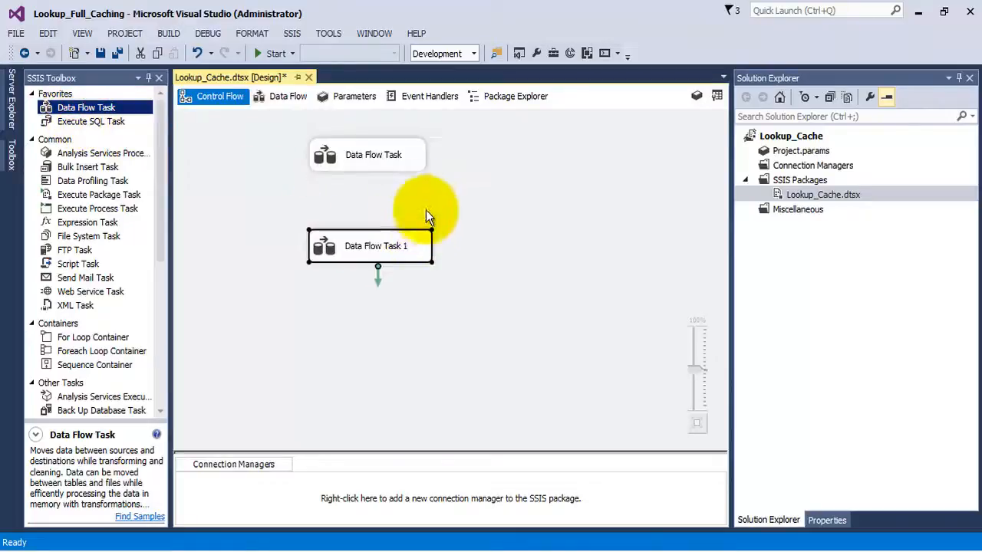
Rename the upper Data Flow Task as "Data Flow Task - Cache Transformation".
{"action": "left_click", "coordinate": [398, 159]}
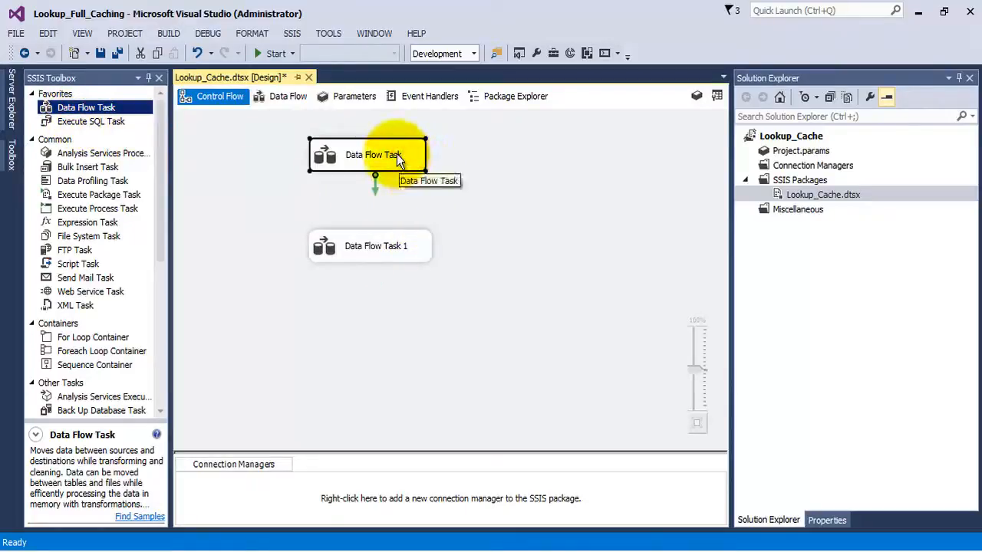
{"action": "left_click", "coordinate": [396, 154]}
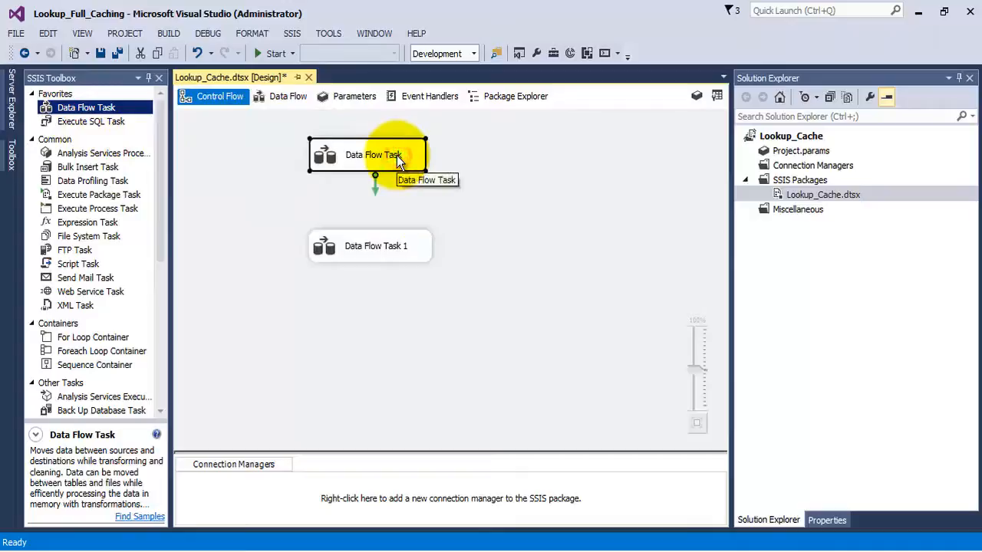
{"action": "right_click", "coordinate": [397, 155]}
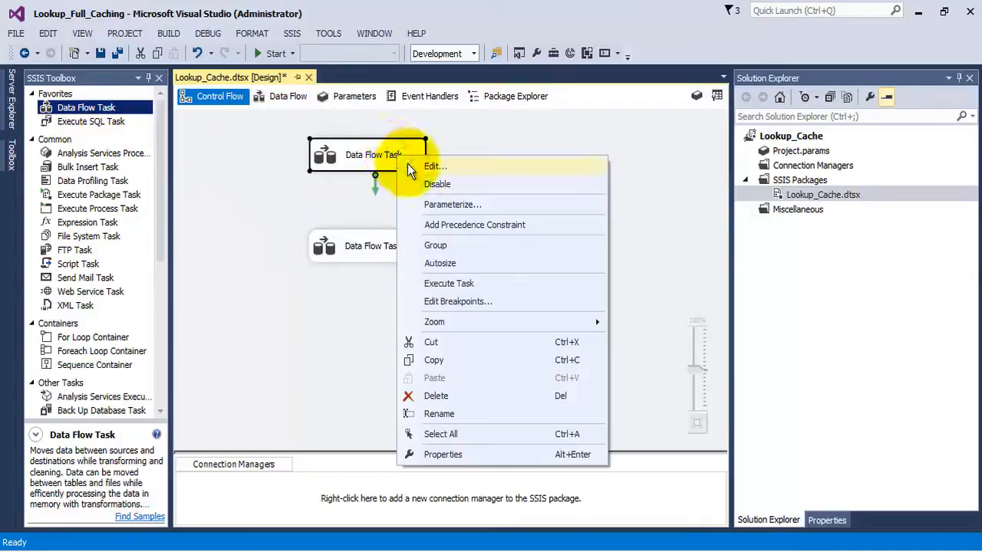
{"action": "left_click", "coordinate": [382, 152]}
{"action": "left_click", "coordinate": [376, 154]}
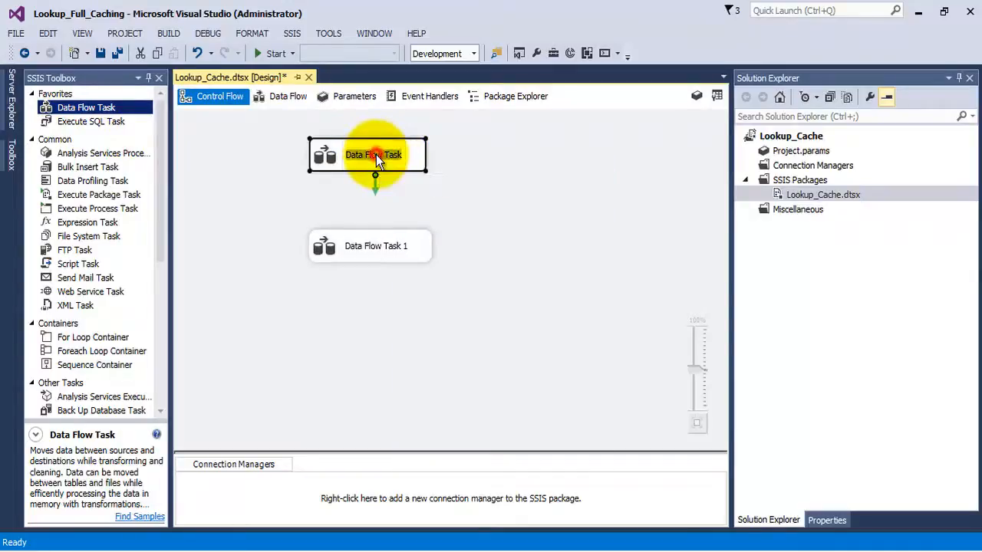
{"action": "left_click", "coordinate": [401, 154]}
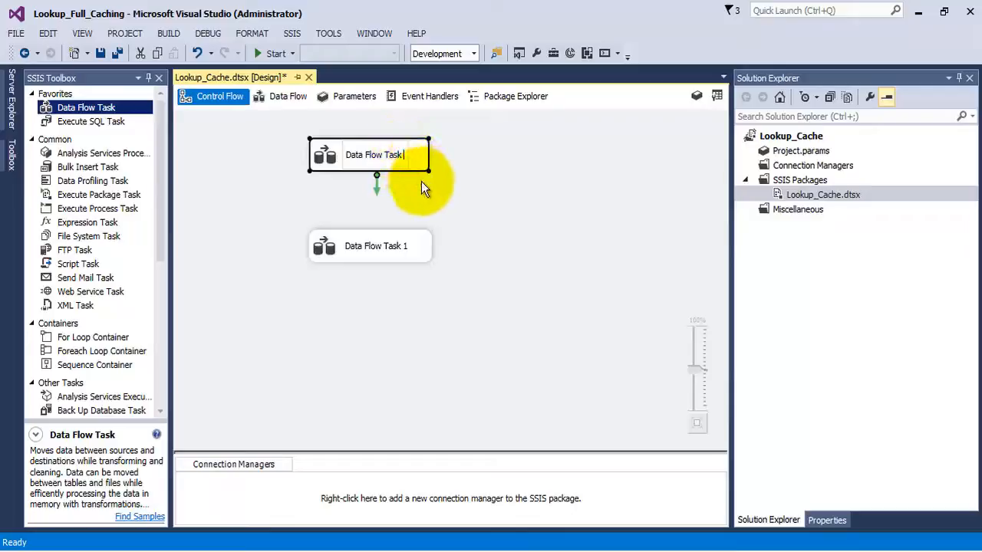
{"action": "type", "text": "- C"}
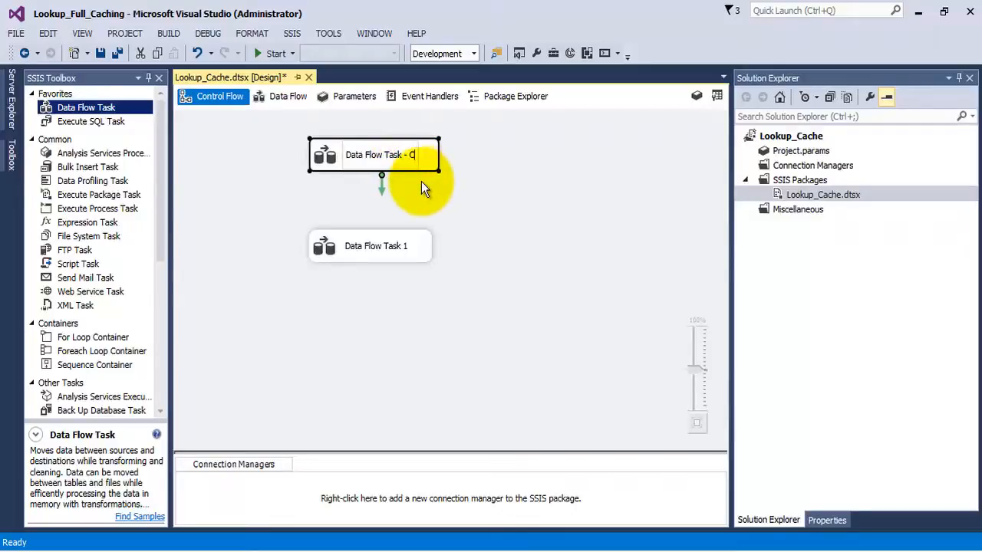
{"action": "type", "text": "ache Trans"}
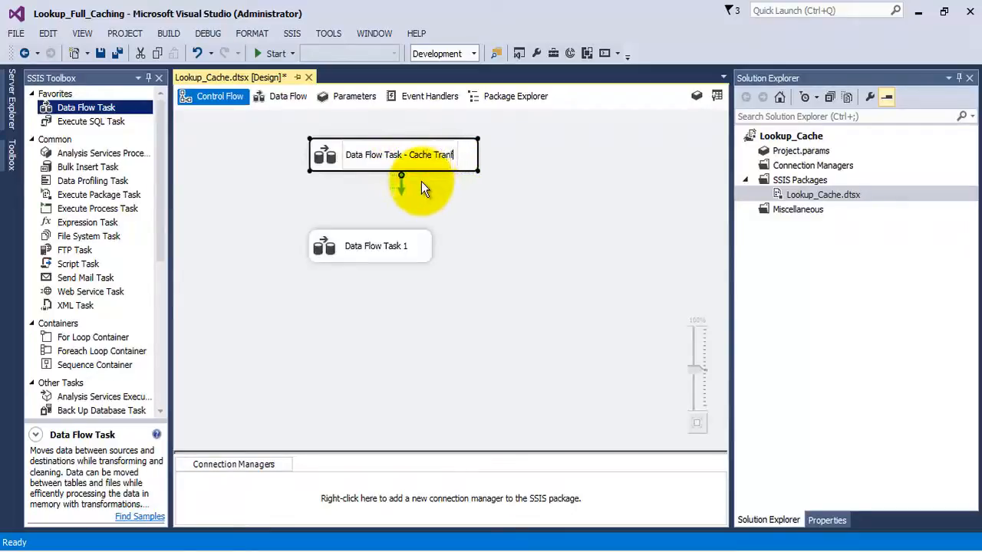
{"action": "type", "text": "formation"}
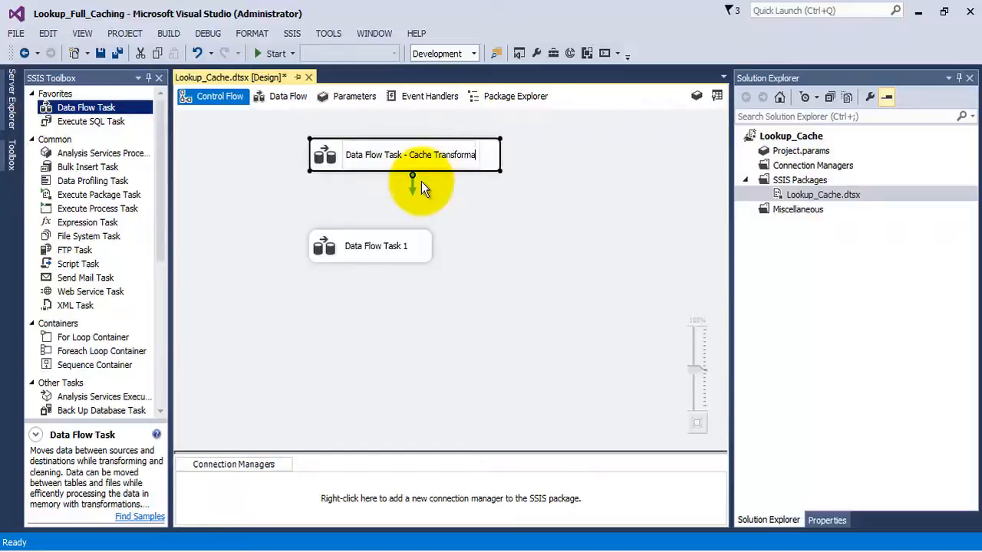
{"action": "key", "text": "BackSpace"}
{"action": "key", "text": "BackSpace"}
{"action": "key", "text": "BackSpace"}
{"action": "key", "text": "BackSpace"}
{"action": "key", "text": "BackSpace"}
{"action": "key", "text": "BackSpace"}
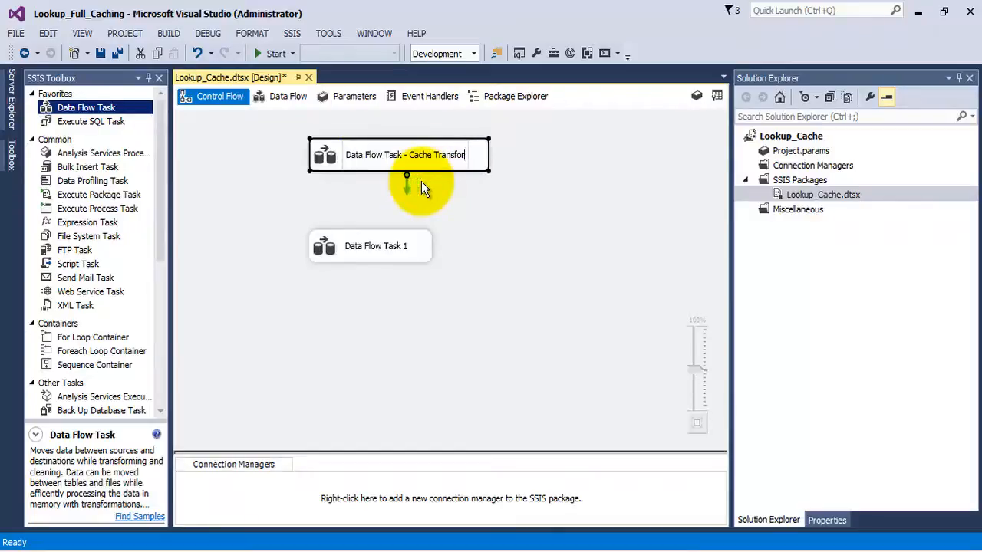
{"action": "type", "text": "mation"}
{"action": "key", "text": "Return"}
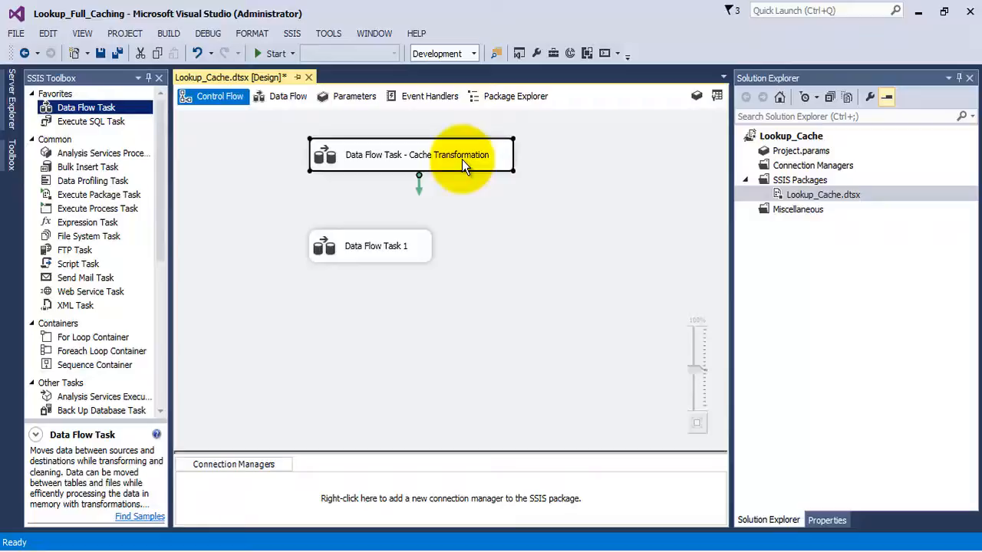
Rename the lower task as "Data Flow Task - Lookup Transformation".
{"action": "left_click", "coordinate": [397, 254]}
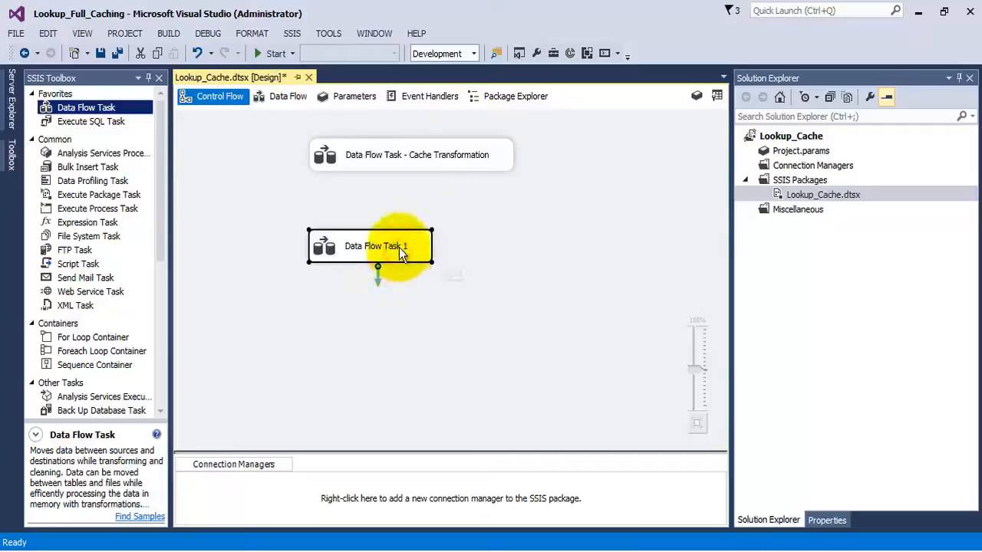
{"action": "left_click", "coordinate": [398, 251]}
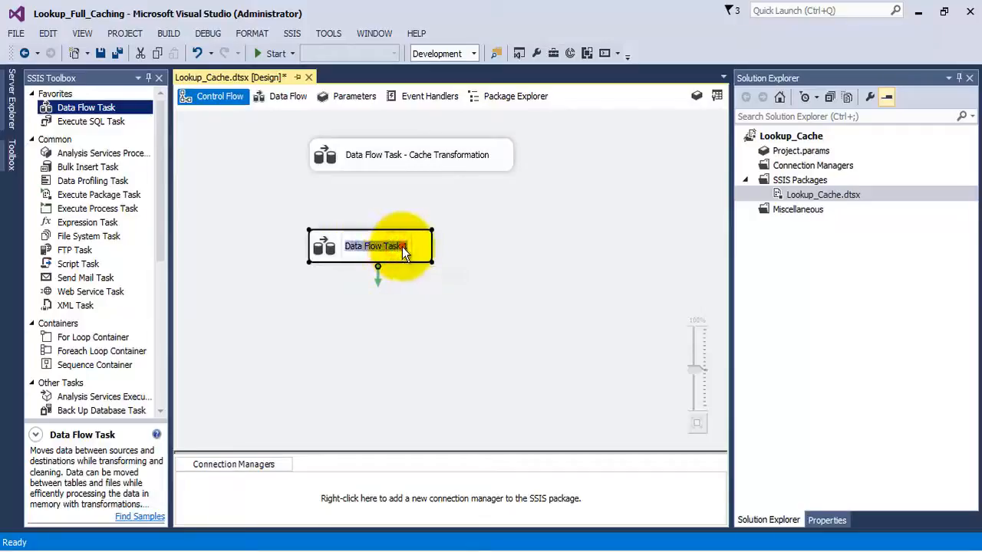
{"action": "key", "text": "Return"}
{"action": "key", "text": "BackSpace"}
{"action": "type", "text": "- "}
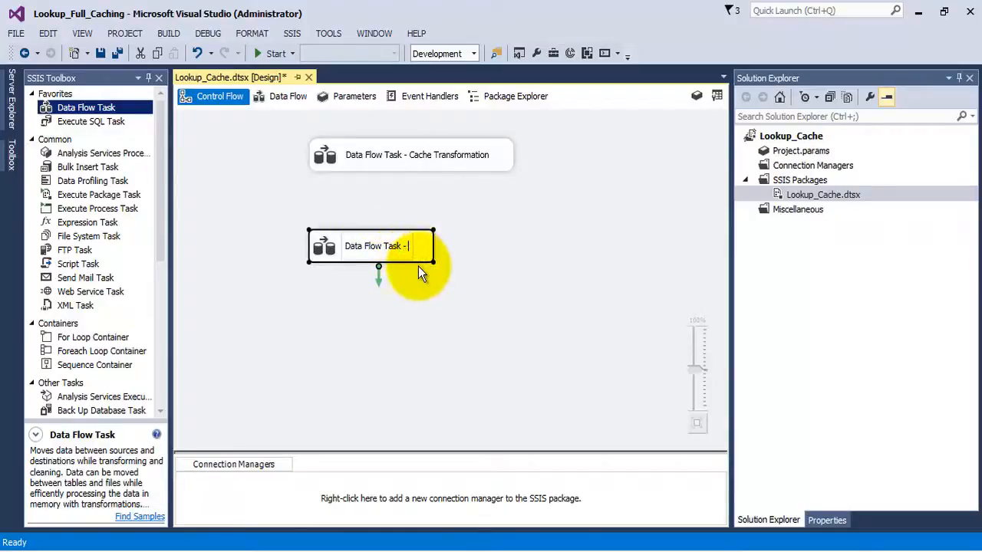
{"action": "type", "text": "Lookup "}
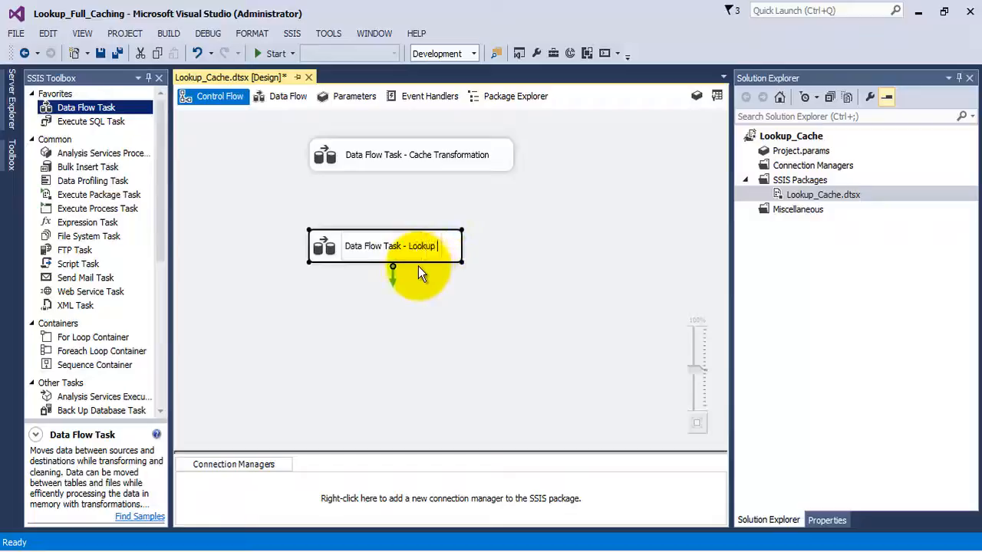
{"action": "type", "text": "Tra"}
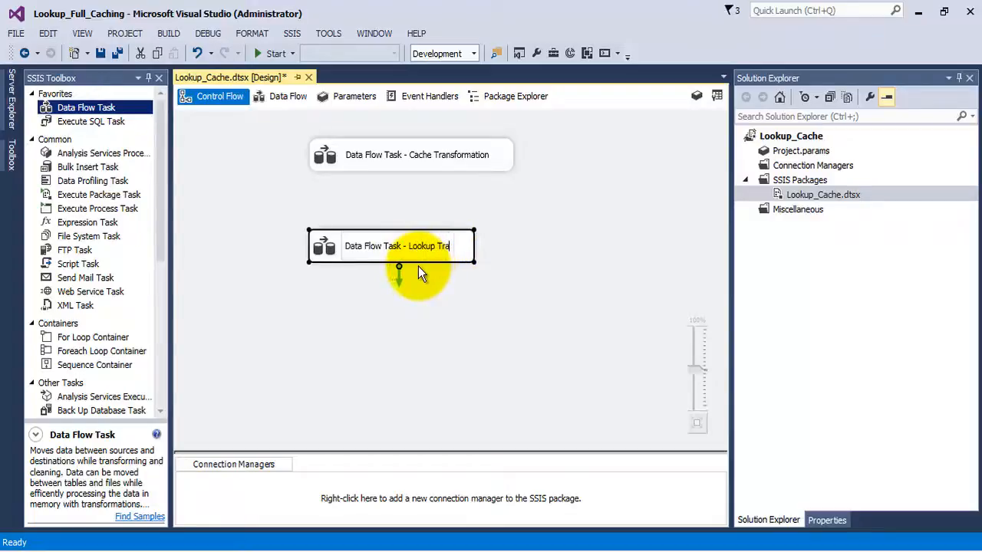
{"action": "type", "text": "nsformation"}
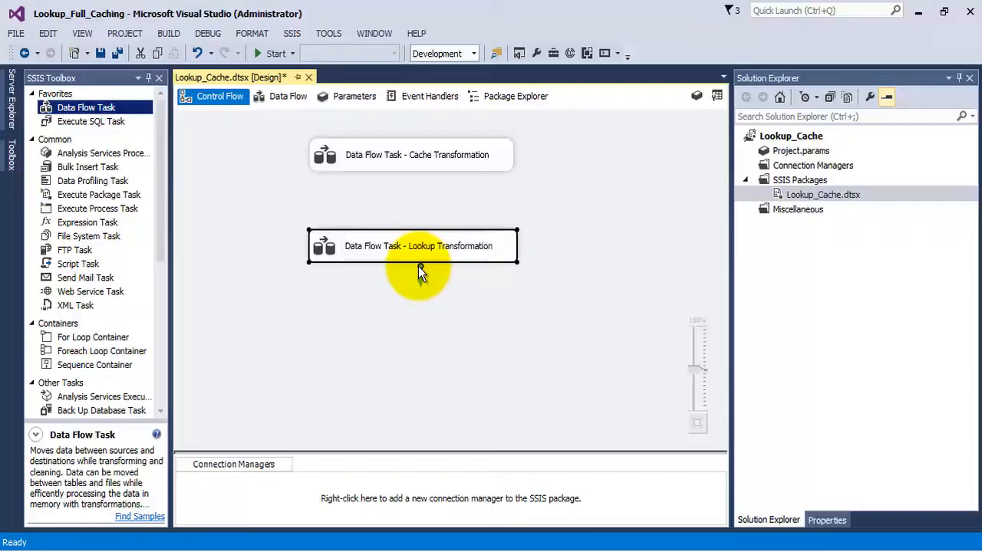
{"action": "key", "text": "Return"}
{"action": "left_click", "coordinate": [438, 246]}
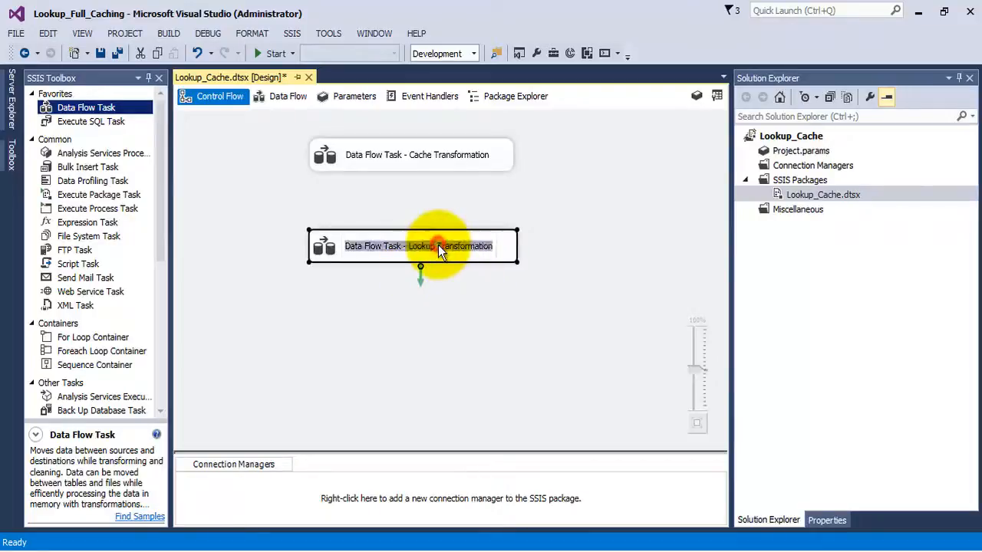
Connect the Cache Transformation task to the Lookup Transformation task with a precedence constraint and save all files.
{"action": "left_click", "coordinate": [423, 163]}
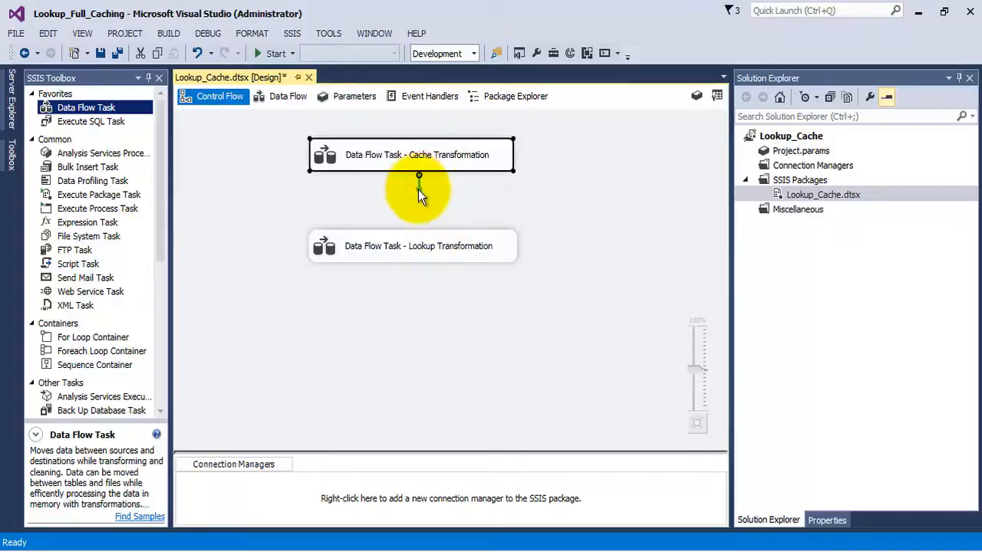
{"action": "left_click_drag", "start_coordinate": [418, 189], "coordinate": [415, 247]}
{"action": "left_click", "coordinate": [418, 313]}
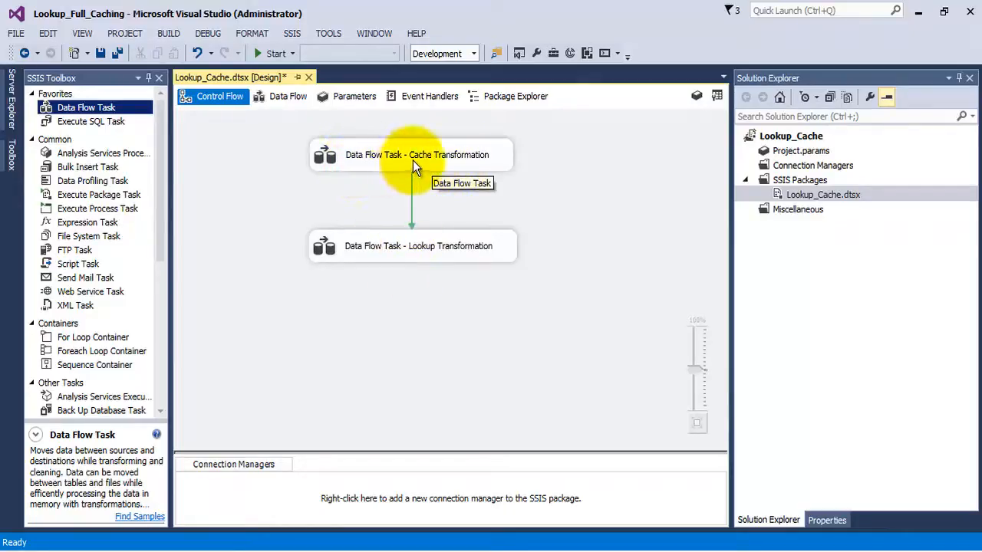
{"action": "left_click", "coordinate": [471, 159]}
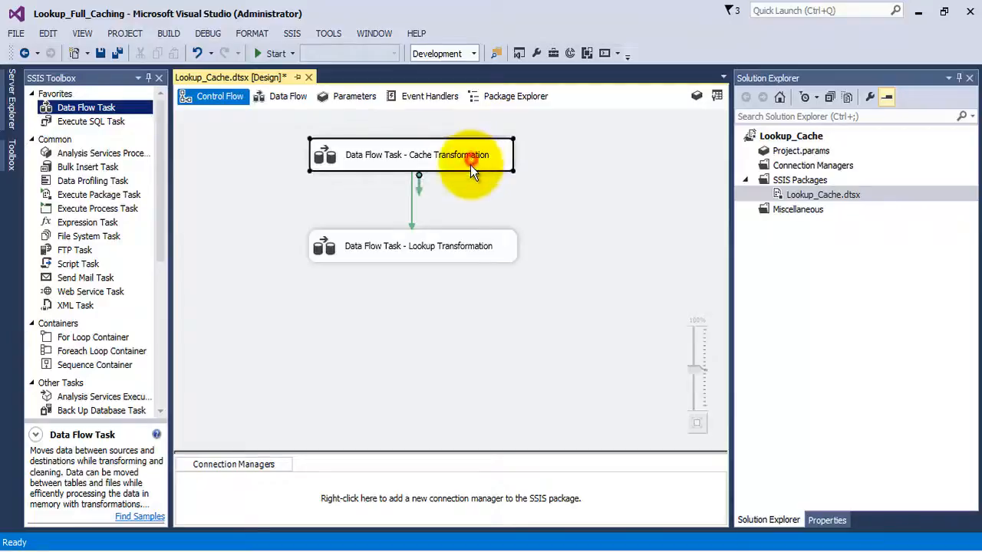
{"action": "left_click", "coordinate": [454, 243]}
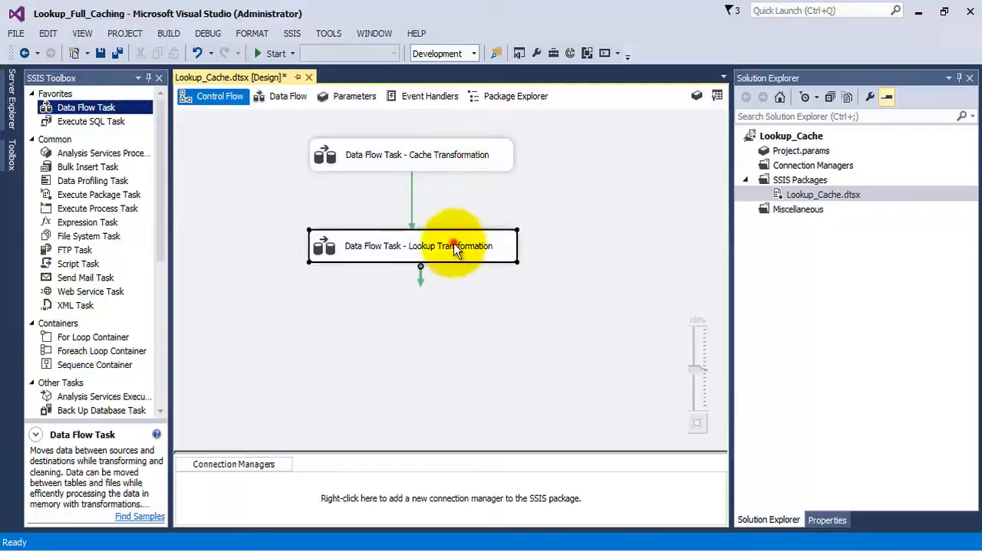
{"action": "left_click", "coordinate": [485, 318]}
{"action": "key", "text": "ctrl+shift+s"}
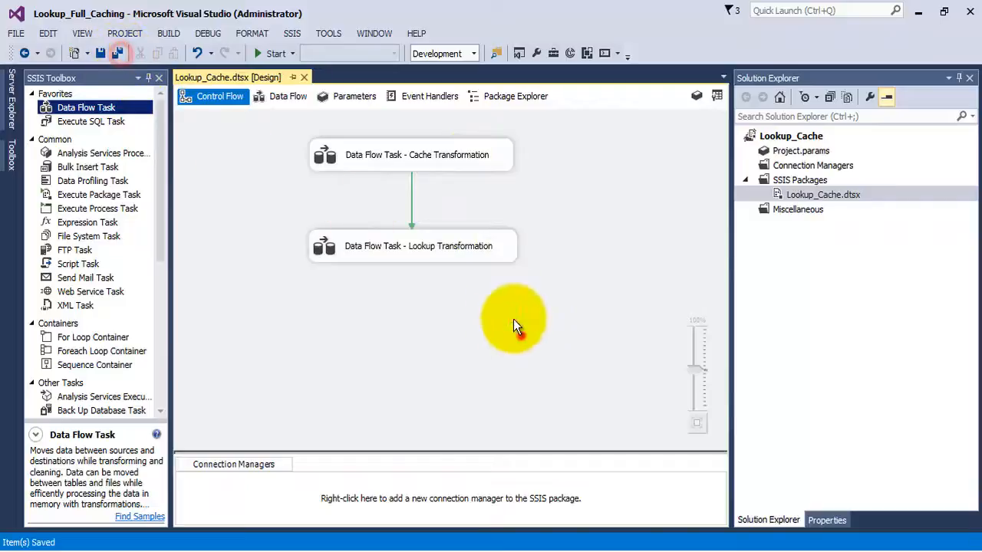
In the Cache Transformation task's data flow, add an OLE DB Source with a Cache Transform below it.
{"action": "left_click", "coordinate": [431, 154]}
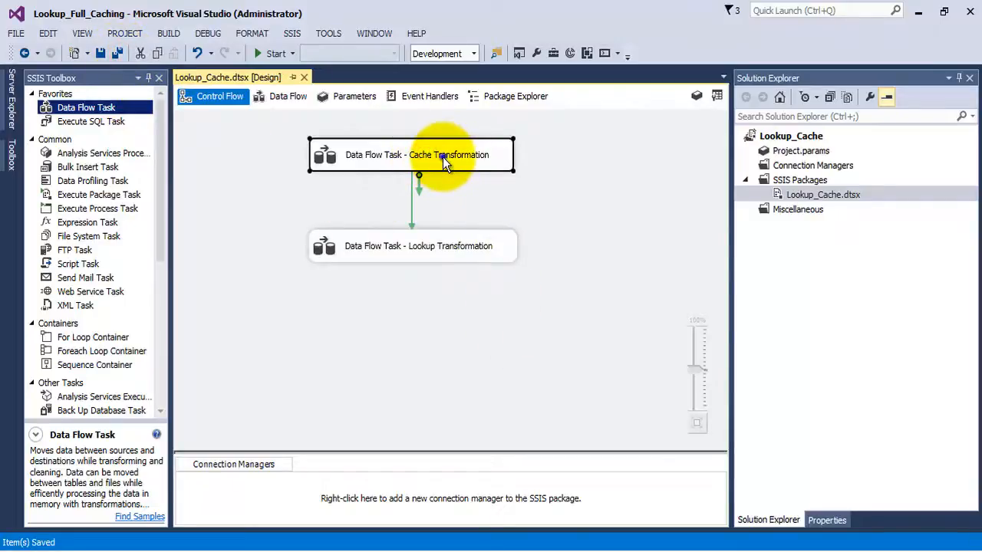
{"action": "right_click", "coordinate": [442, 156]}
{"action": "left_click", "coordinate": [459, 169]}
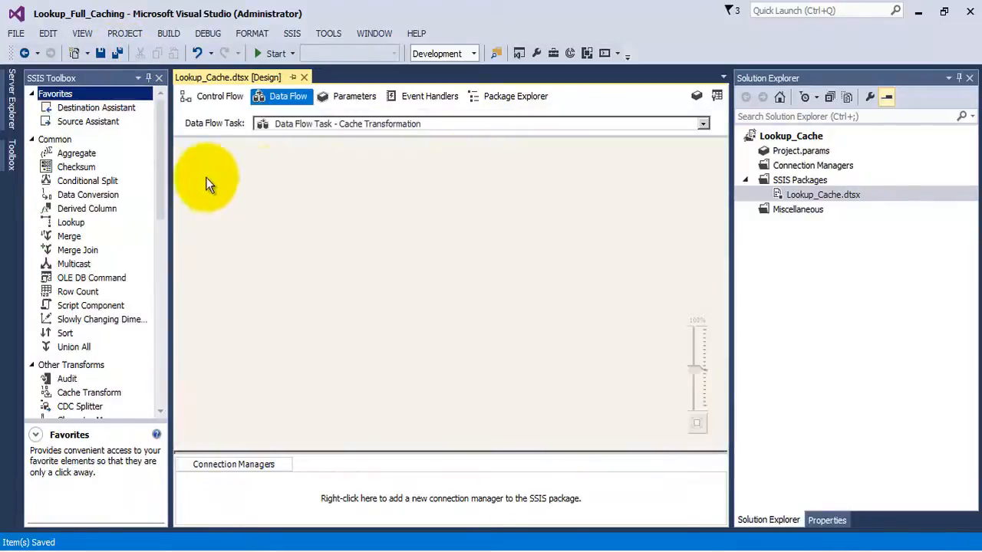
{"action": "left_click_drag", "start_coordinate": [162, 176], "coordinate": [152, 204]}
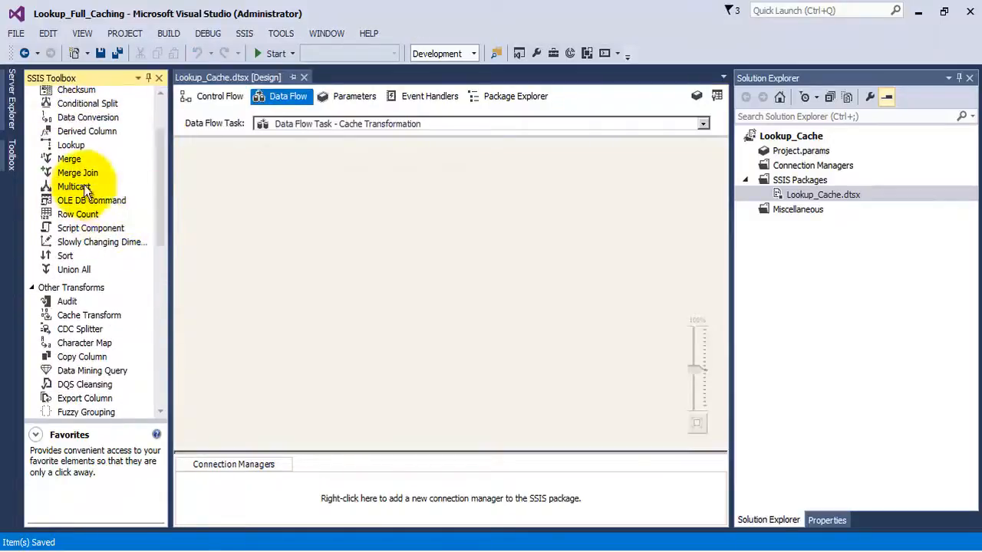
{"action": "left_click_drag", "start_coordinate": [158, 195], "coordinate": [158, 314]}
{"action": "left_click_drag", "start_coordinate": [83, 290], "coordinate": [313, 169]}
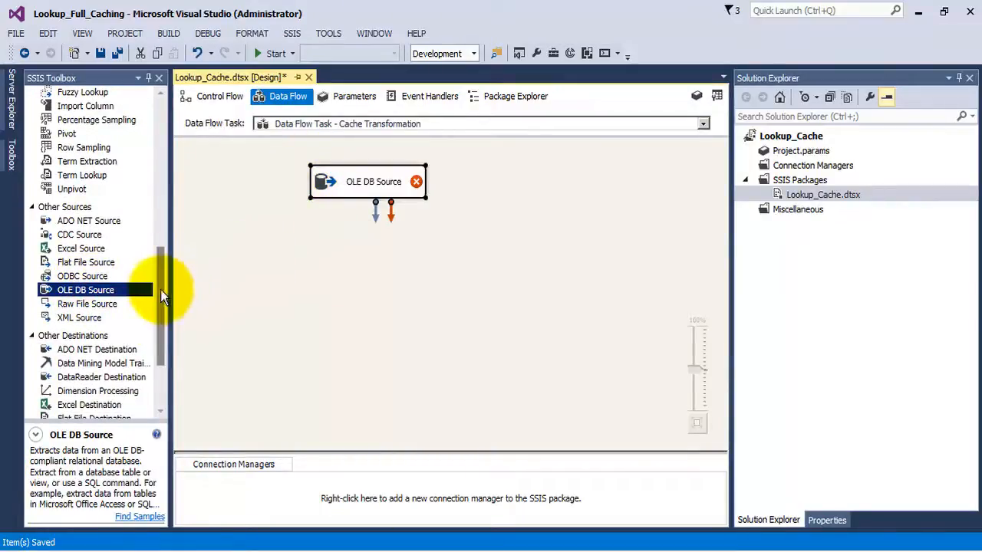
{"action": "left_click_drag", "start_coordinate": [160, 290], "coordinate": [164, 157]}
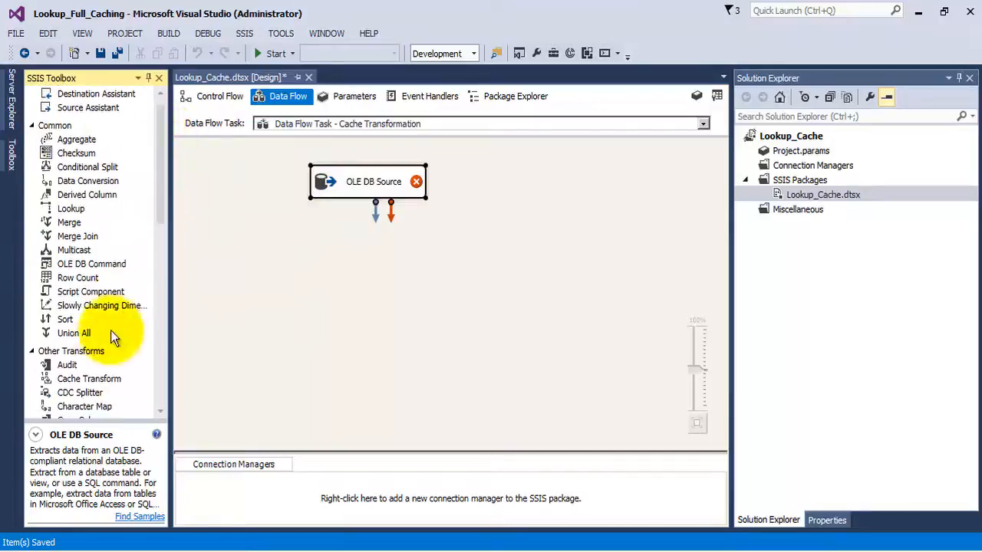
{"action": "left_click_drag", "start_coordinate": [66, 379], "coordinate": [315, 257]}
Create a new connection for the OLE DB Source to the AdventureWorks2012 database on the local SQL Server instance.
{"action": "left_click", "coordinate": [376, 188]}
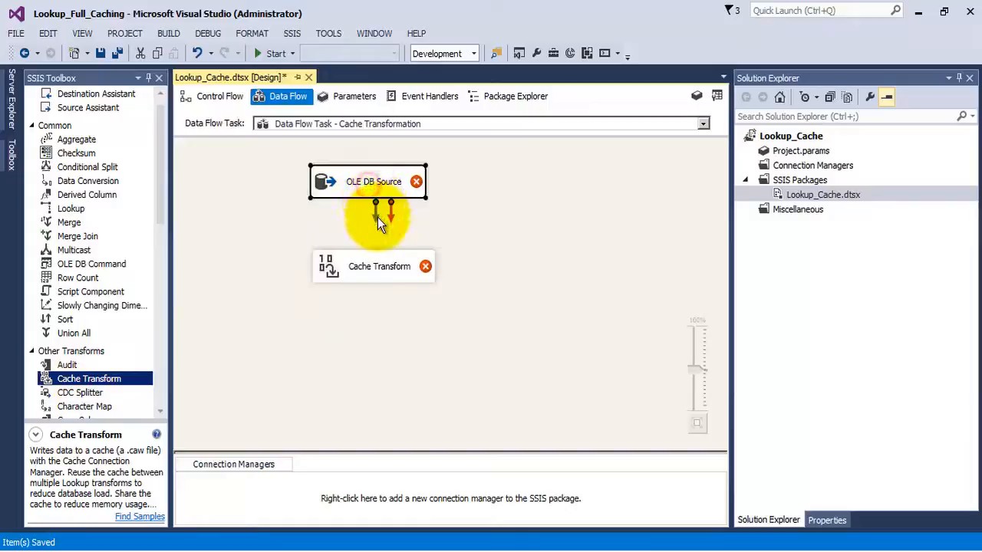
{"action": "right_click", "coordinate": [375, 185]}
{"action": "left_click", "coordinate": [393, 193]}
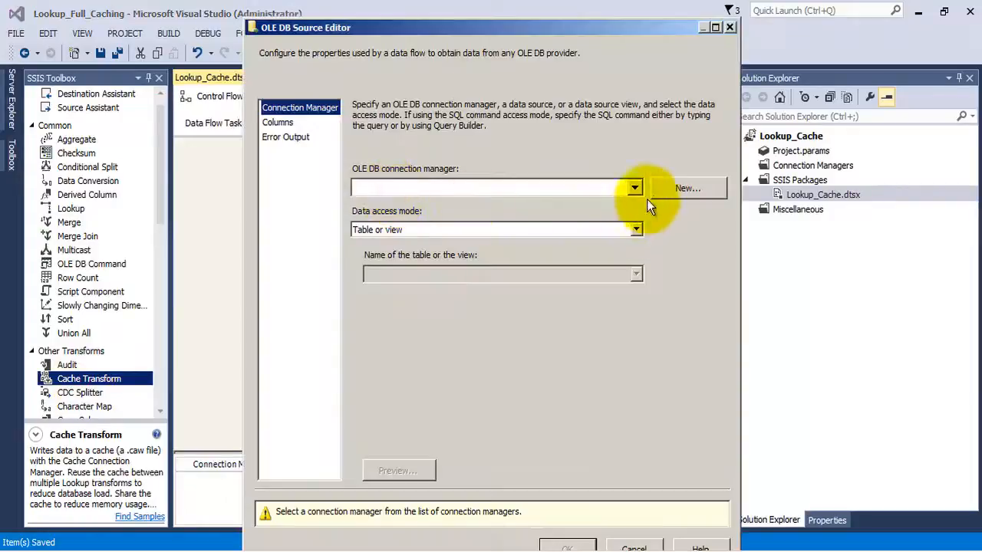
{"action": "left_click", "coordinate": [672, 191]}
{"action": "left_click", "coordinate": [635, 433]}
{"action": "left_click", "coordinate": [577, 435]}
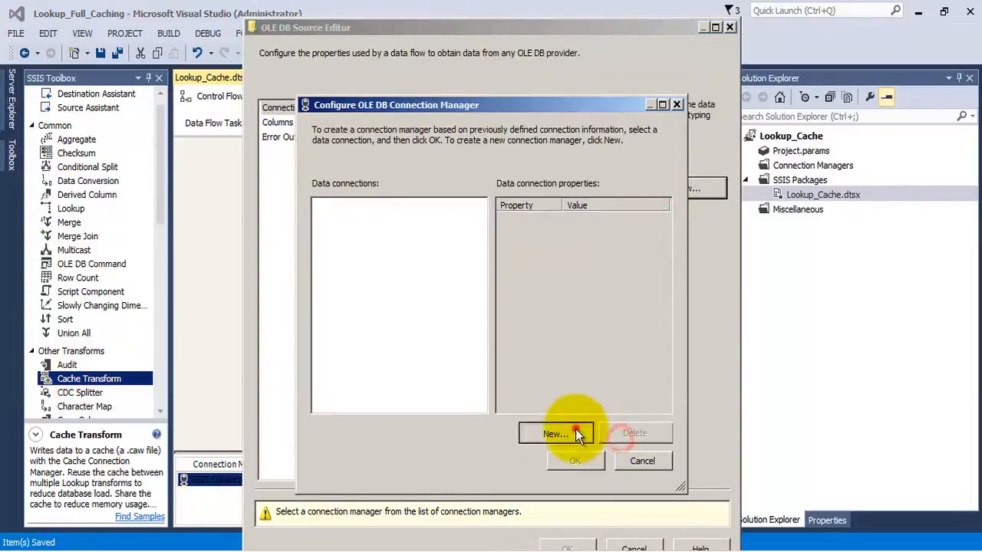
{"action": "left_click", "coordinate": [598, 147]}
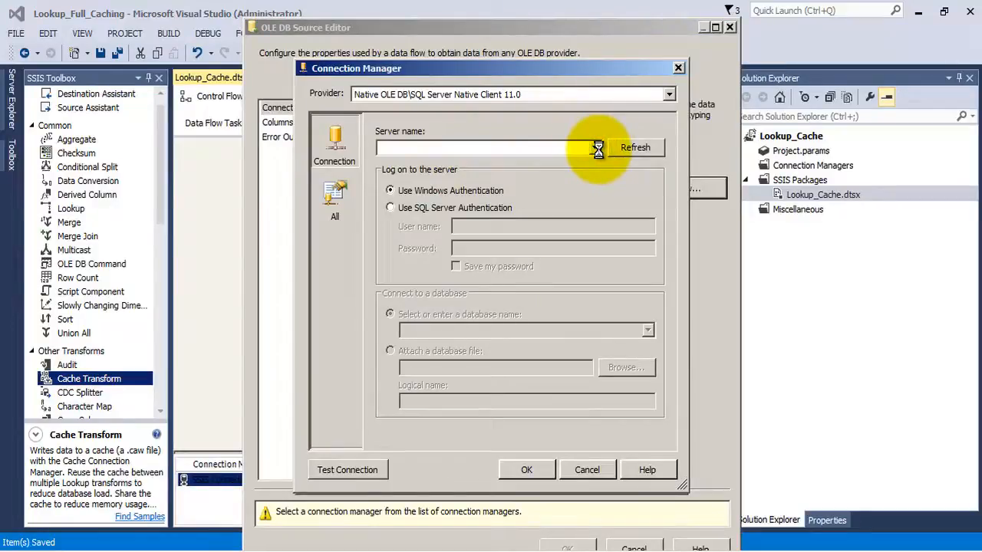
{"action": "left_click", "coordinate": [522, 166]}
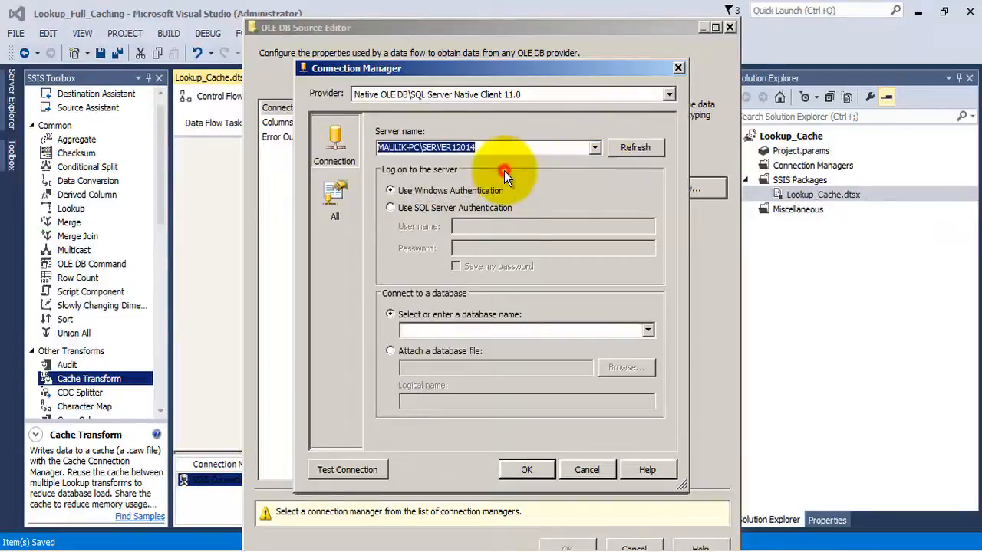
{"action": "left_click", "coordinate": [648, 330]}
{"action": "left_click", "coordinate": [448, 43]}
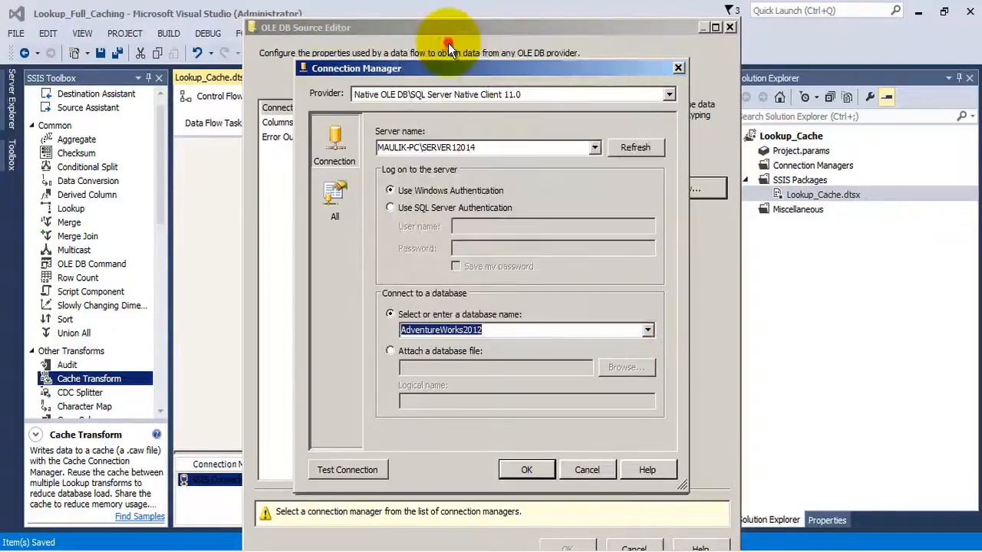
Test the AdventureWorks2012 connection and accept it as the OLE DB Source's connection manager.
{"action": "left_click", "coordinate": [381, 468]}
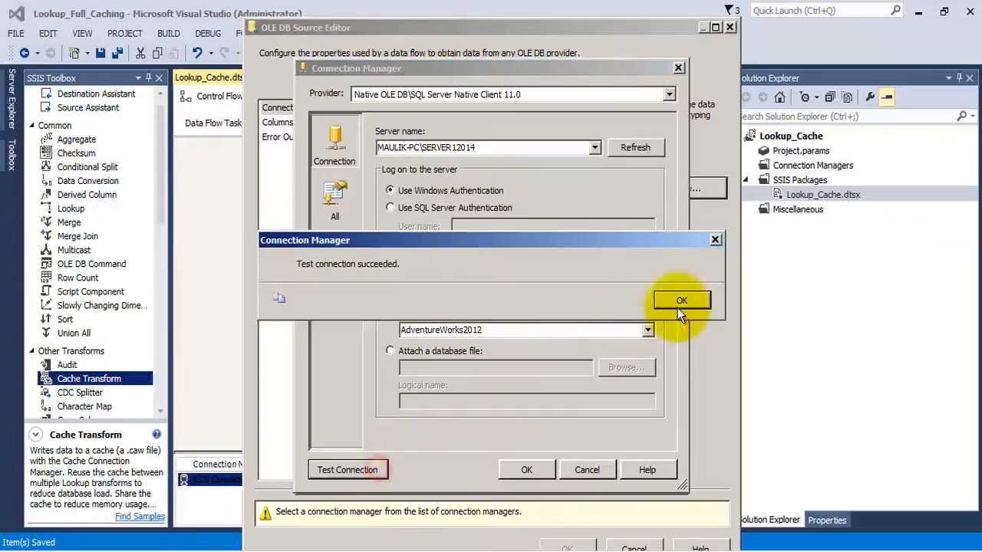
{"action": "left_click", "coordinate": [682, 300]}
{"action": "left_click", "coordinate": [526, 470]}
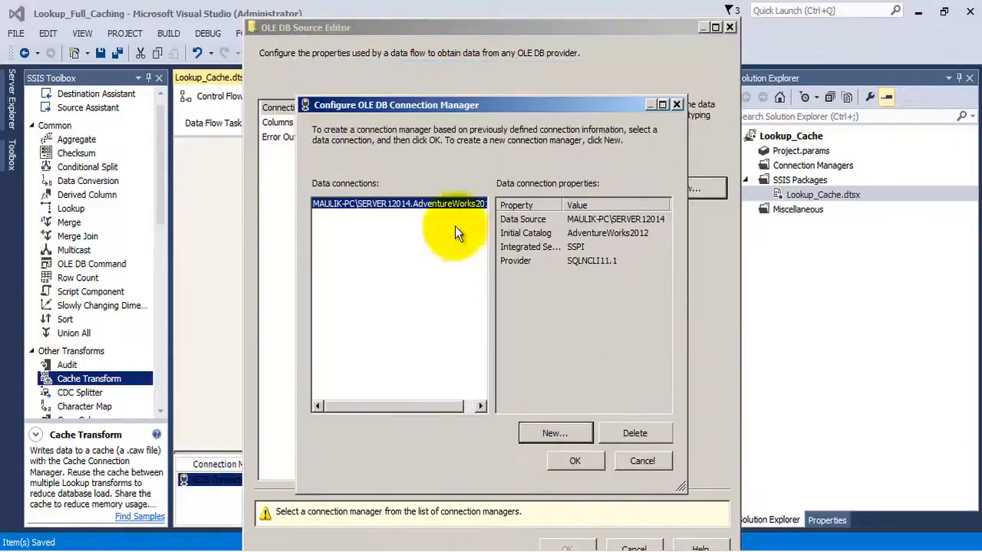
{"action": "left_click", "coordinate": [569, 462]}
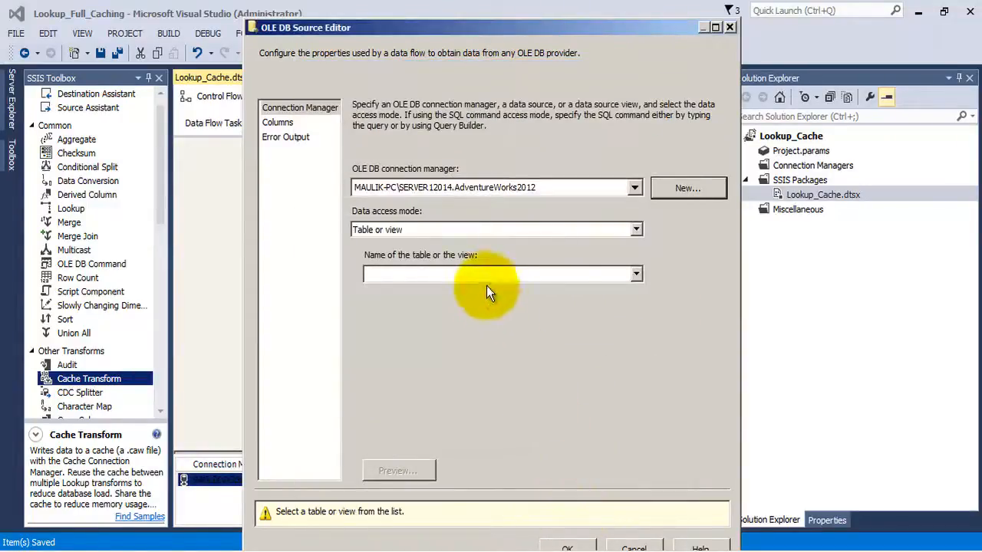
Set the source table to [Production].[Product], review its columns and error output, and apply the source settings.
{"action": "left_click", "coordinate": [636, 275]}
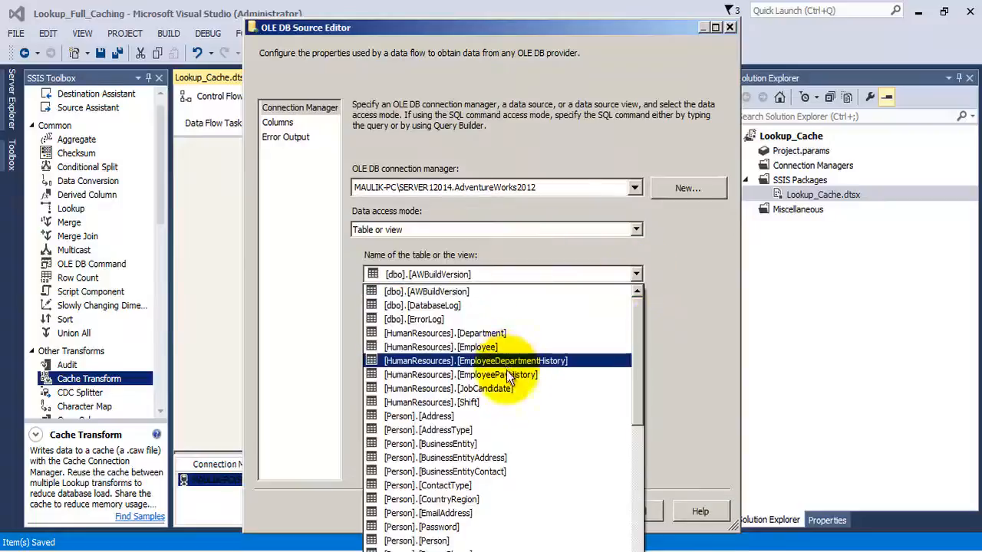
{"action": "scroll", "coordinate": [495, 399], "scroll_direction": "down", "scroll_amount": 7}
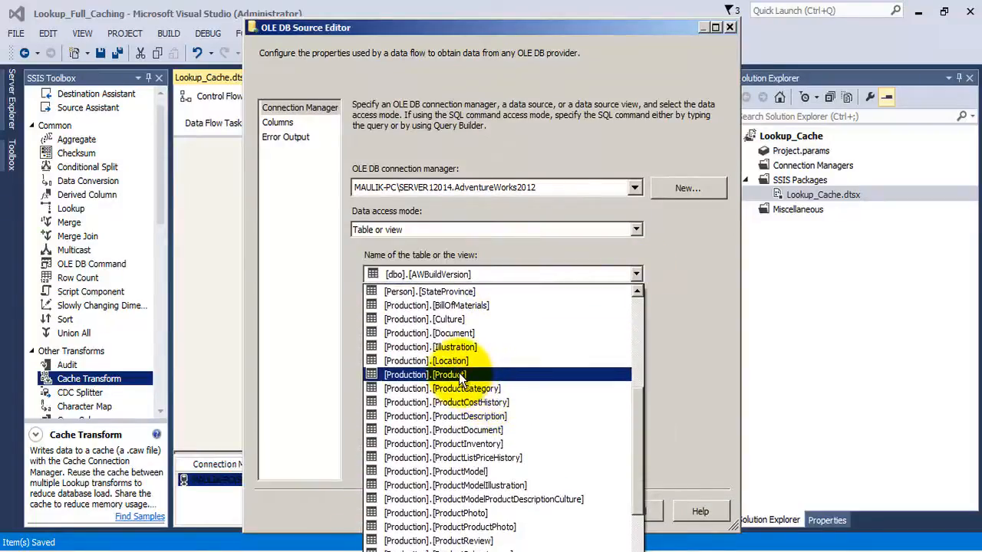
{"action": "left_click", "coordinate": [459, 374]}
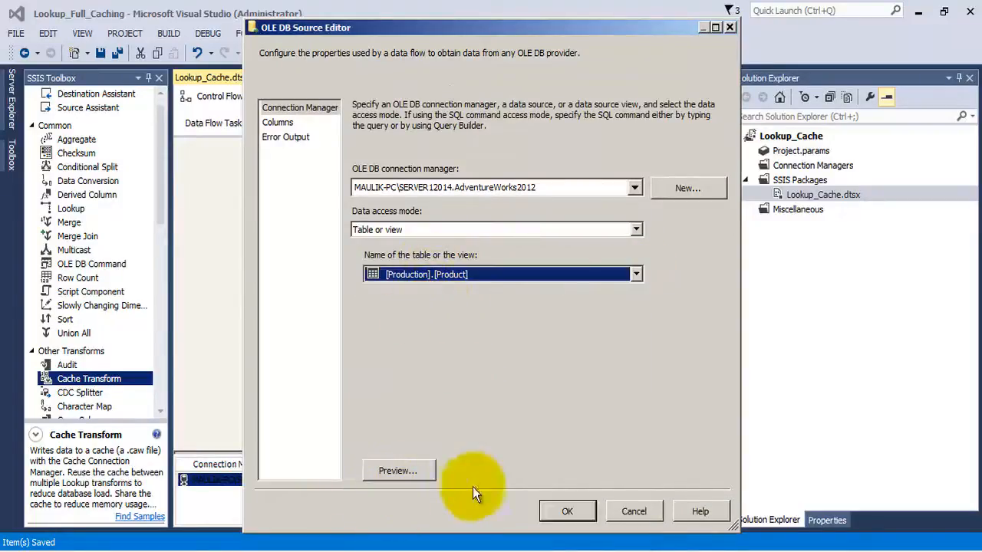
{"action": "left_click", "coordinate": [273, 122]}
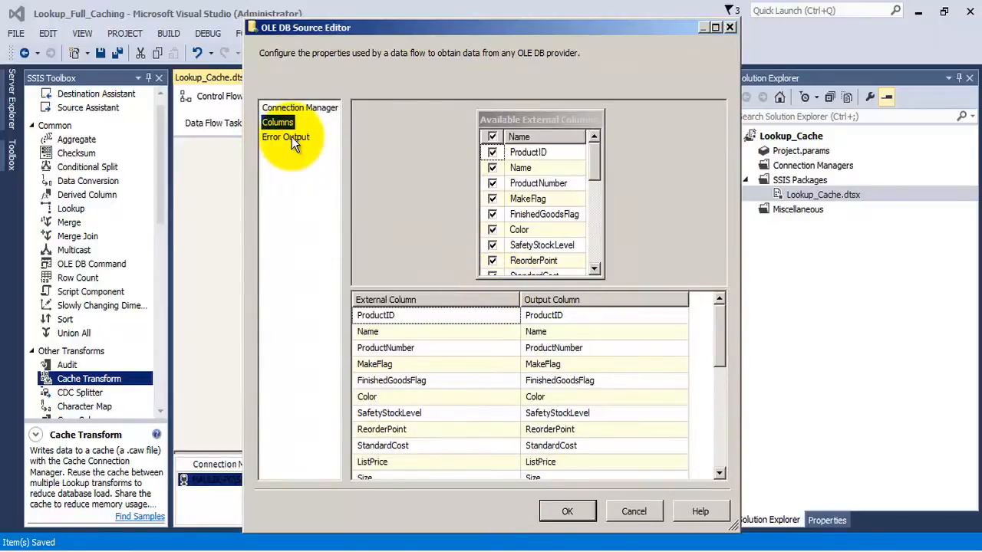
{"action": "left_click", "coordinate": [292, 136]}
{"action": "left_click", "coordinate": [287, 123]}
{"action": "left_click", "coordinate": [567, 511]}
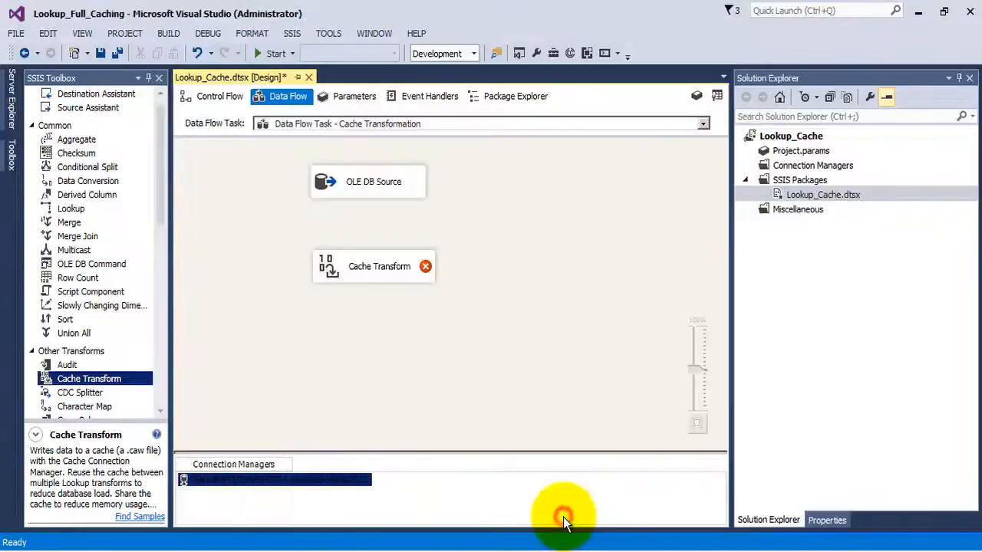
Connect the OLE DB Source's data output to the Cache Transform.
{"action": "left_click", "coordinate": [362, 184]}
{"action": "left_click_drag", "start_coordinate": [378, 215], "coordinate": [373, 258]}
{"action": "left_click", "coordinate": [410, 337]}
{"action": "left_click", "coordinate": [369, 186]}
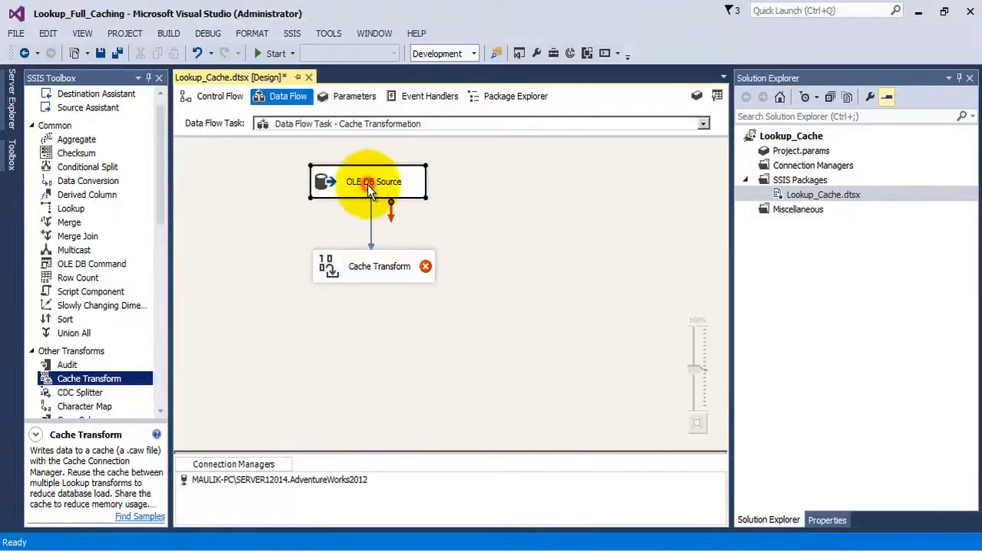
Start a new cache connection manager for the Cache Transform and copy its name, "Cache Connection Manager", into the description.
{"action": "left_click", "coordinate": [382, 264]}
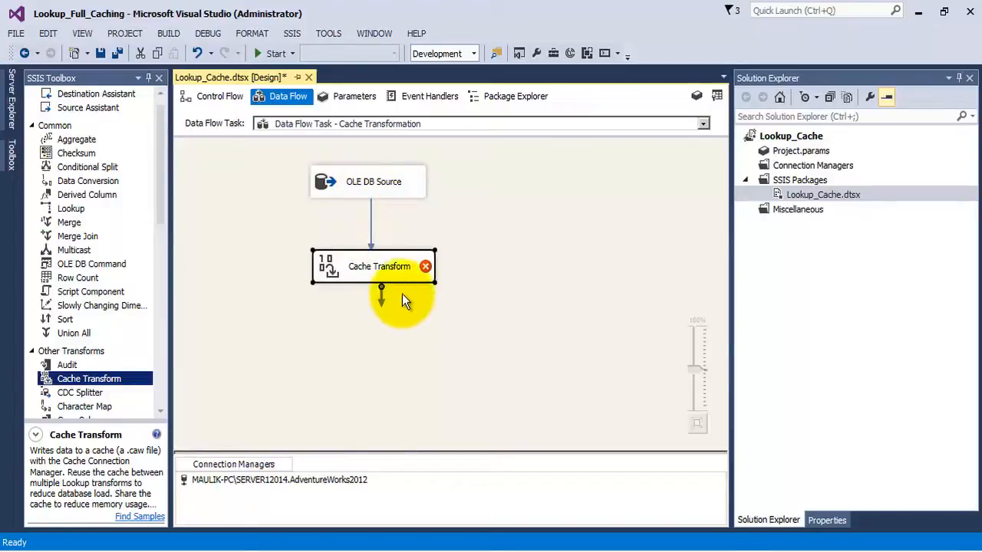
{"action": "mouse_move", "coordinate": [393, 273]}
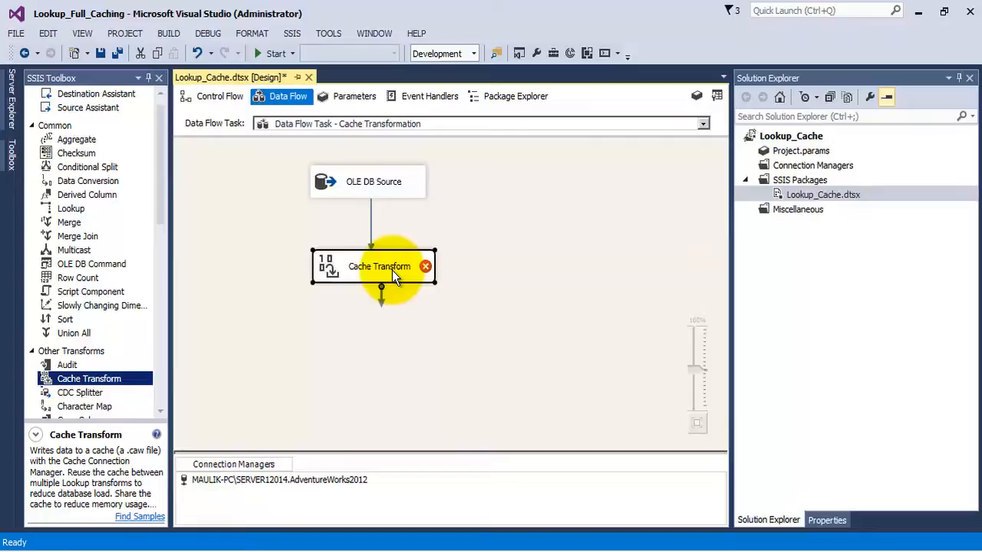
{"action": "right_click", "coordinate": [392, 270]}
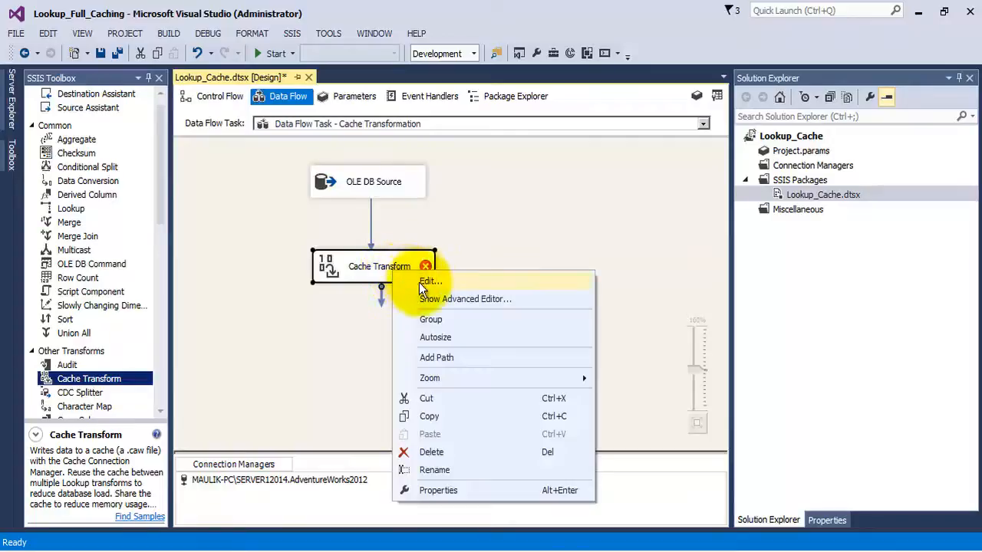
{"action": "left_click", "coordinate": [428, 282]}
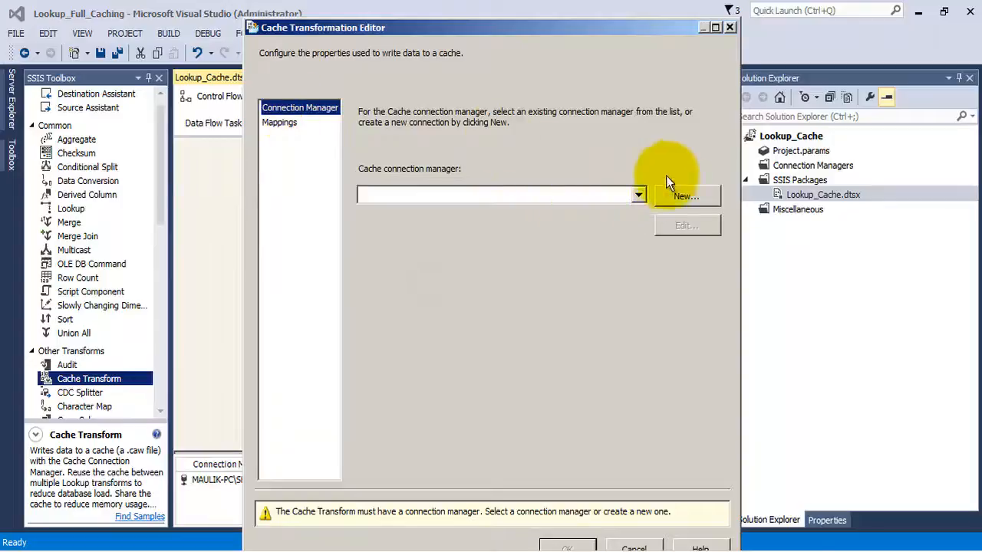
{"action": "left_click", "coordinate": [668, 198]}
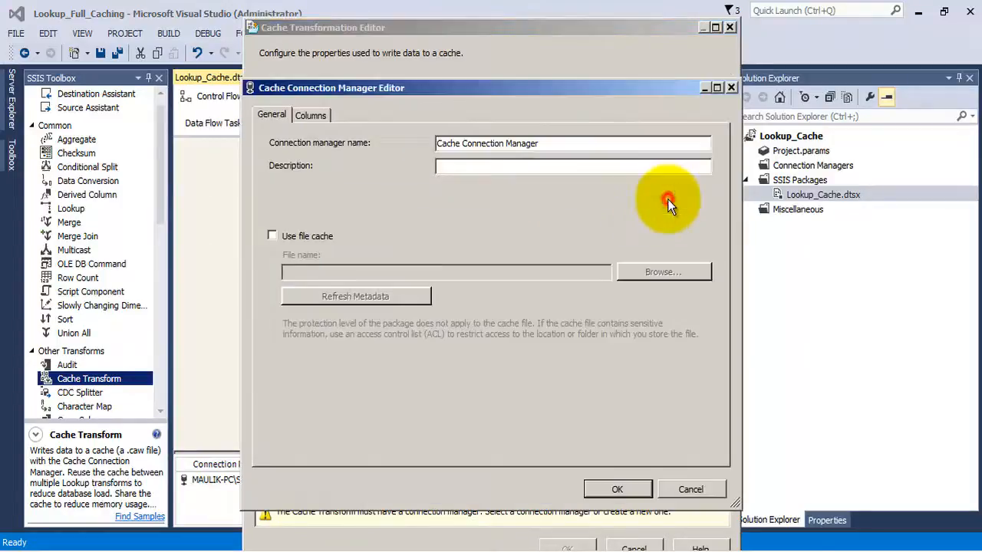
{"action": "left_click_drag", "start_coordinate": [546, 143], "coordinate": [414, 154]}
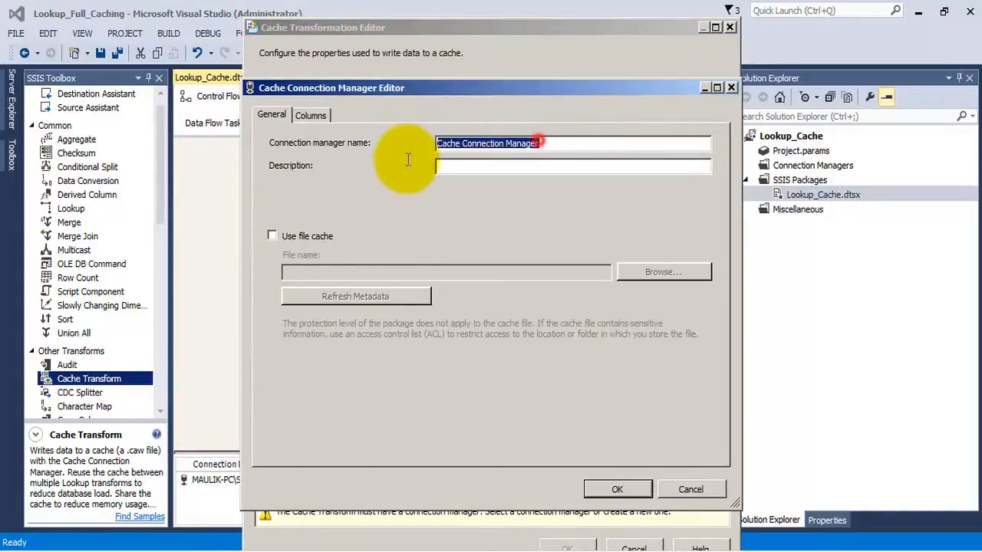
{"action": "right_click", "coordinate": [468, 144]}
{"action": "left_click", "coordinate": [491, 181]}
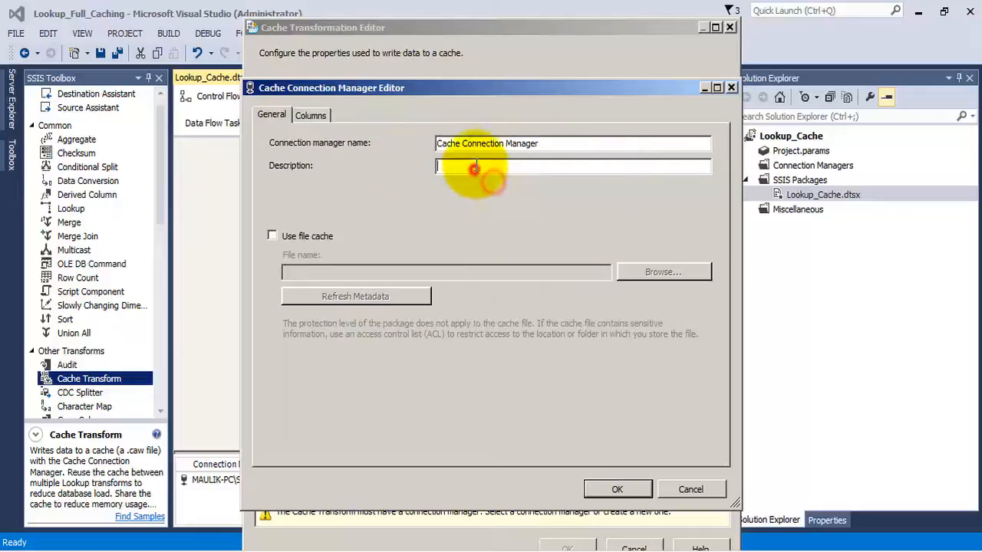
{"action": "right_click", "coordinate": [474, 166]}
{"action": "left_click", "coordinate": [503, 222]}
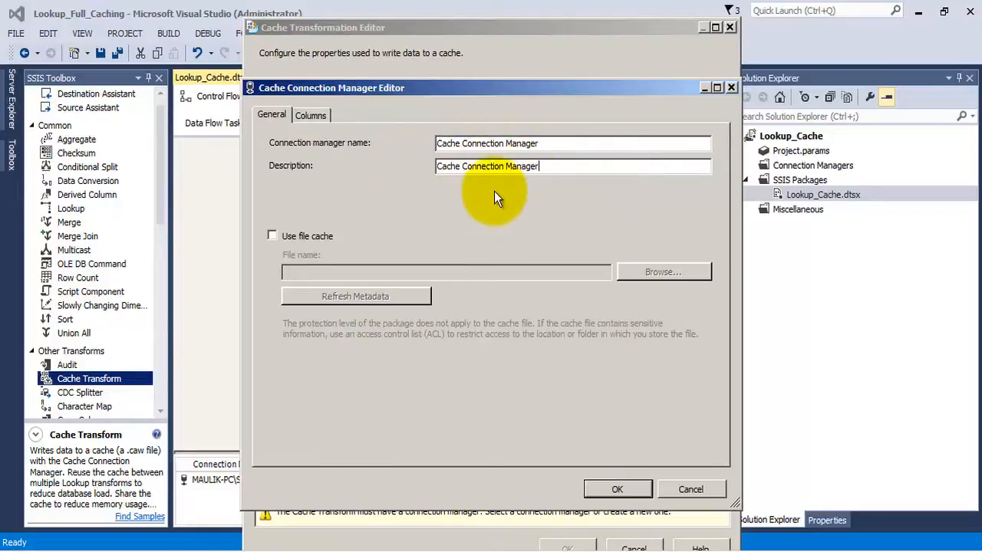
Enable the file cache and, while browsing for its file, create a new text document in the Lookup_Cache_File folder.
{"action": "left_click", "coordinate": [288, 236]}
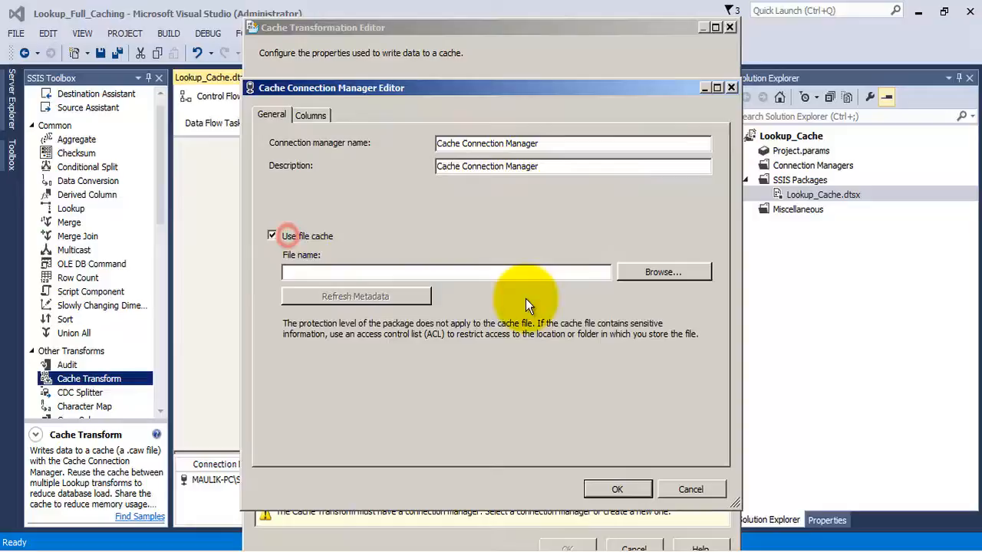
{"action": "left_click", "coordinate": [637, 273]}
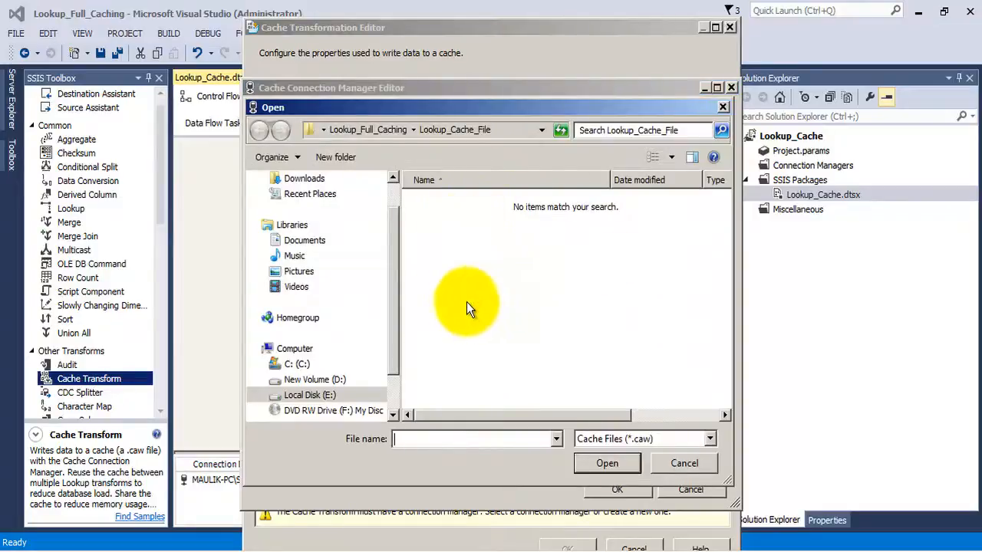
{"action": "right_click", "coordinate": [469, 245]}
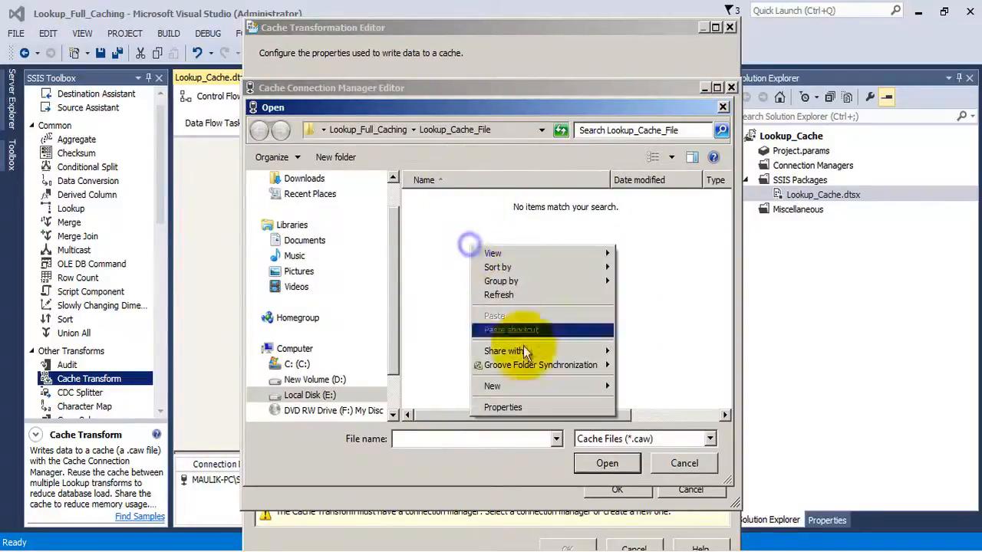
{"action": "mouse_move", "coordinate": [540, 387]}
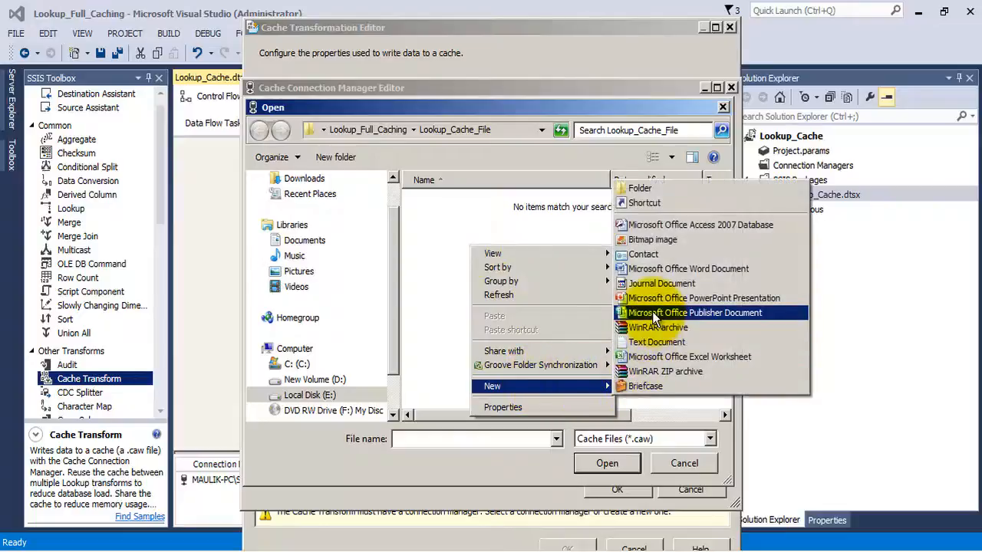
{"action": "left_click", "coordinate": [657, 343]}
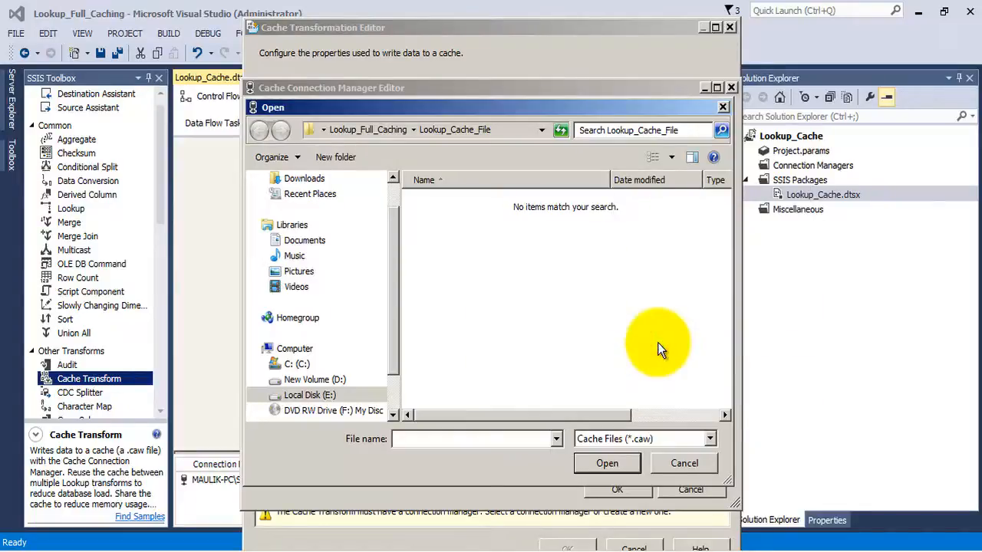
Show all file types and rename the new text document as Product_Cache_File.caw.
{"action": "left_click", "coordinate": [637, 439]}
{"action": "left_click", "coordinate": [631, 462]}
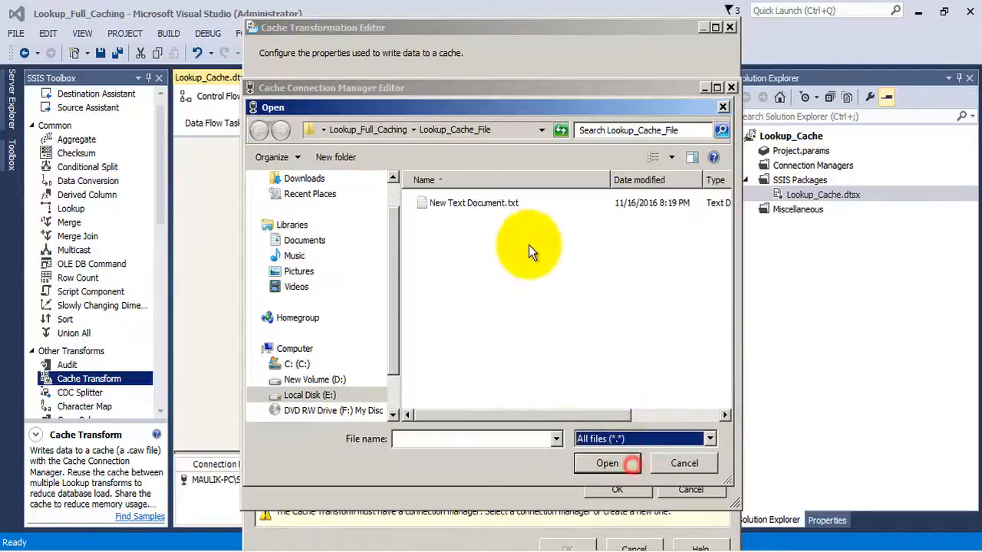
{"action": "left_click", "coordinate": [502, 207]}
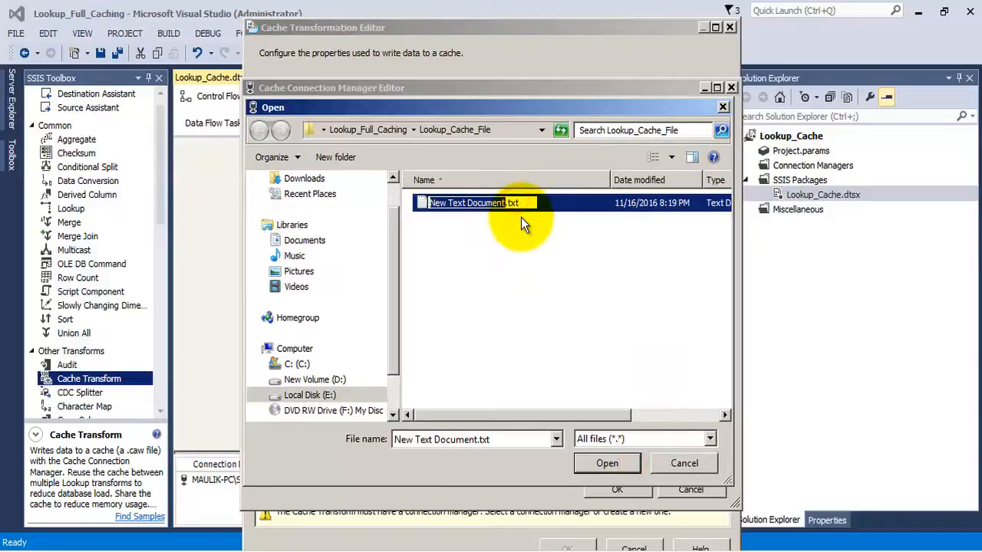
{"action": "type", "text": "Product_"}
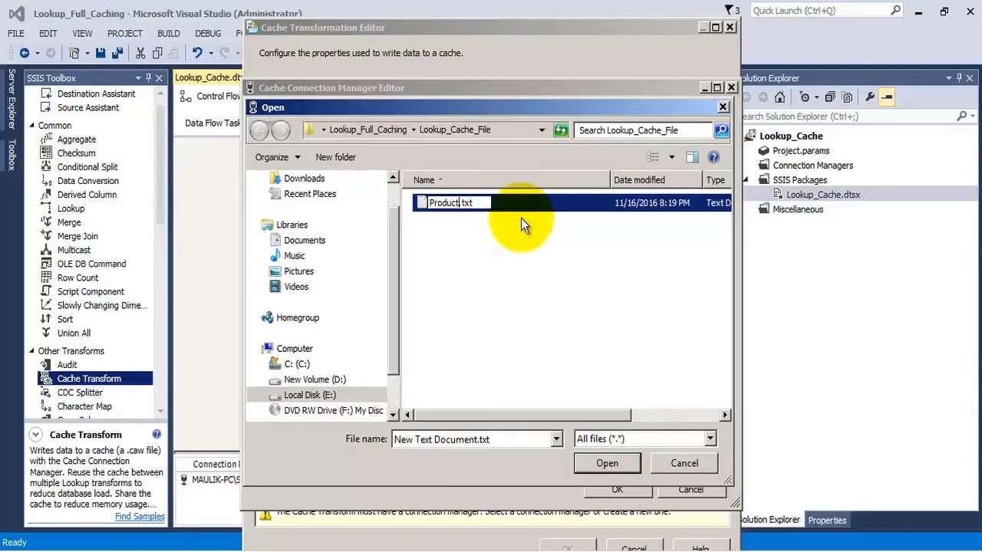
{"action": "type", "text": "Cache_File"}
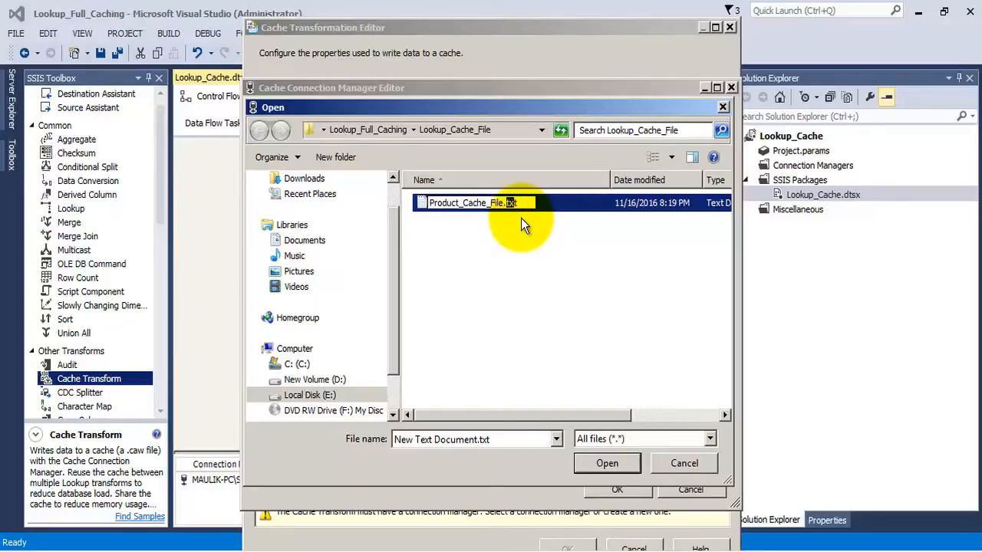
{"action": "type", "text": "caw"}
{"action": "key", "text": "Return"}
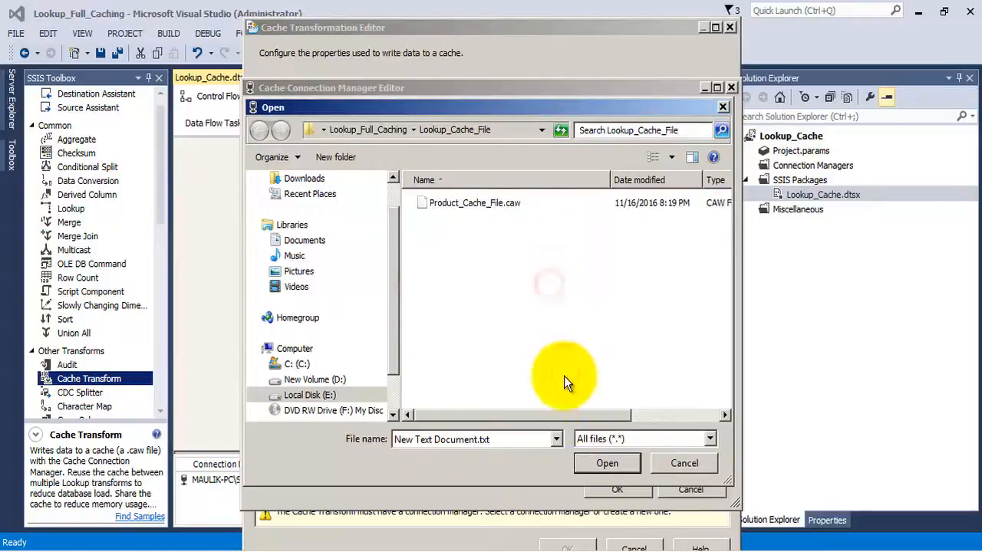
Filter the files back to Cache Files (*.caw) and choose Product_Cache_File.caw as the cache file.
{"action": "left_click", "coordinate": [583, 439]}
{"action": "left_click", "coordinate": [606, 453]}
{"action": "left_click", "coordinate": [500, 204]}
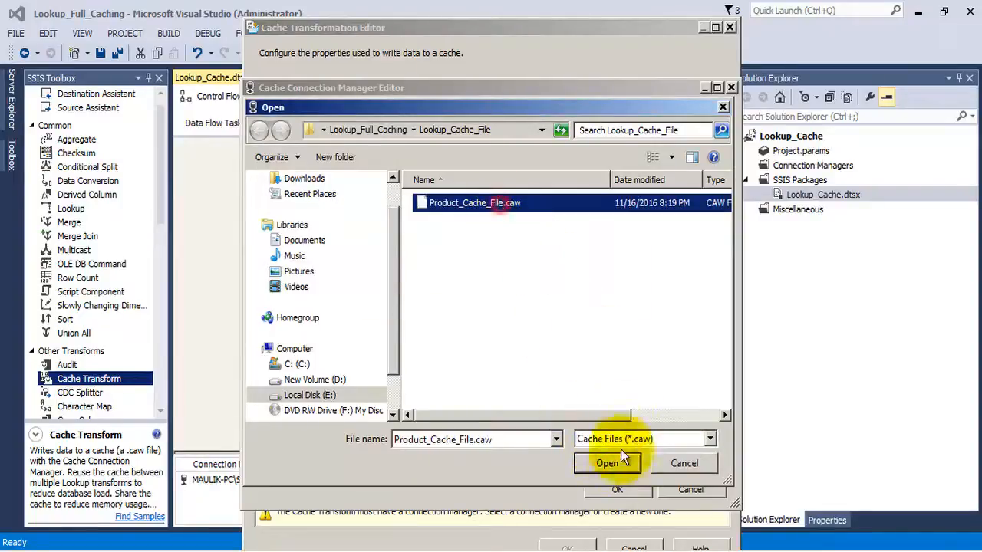
{"action": "left_click", "coordinate": [607, 463]}
{"action": "left_click", "coordinate": [626, 331]}
{"action": "left_click", "coordinate": [665, 355]}
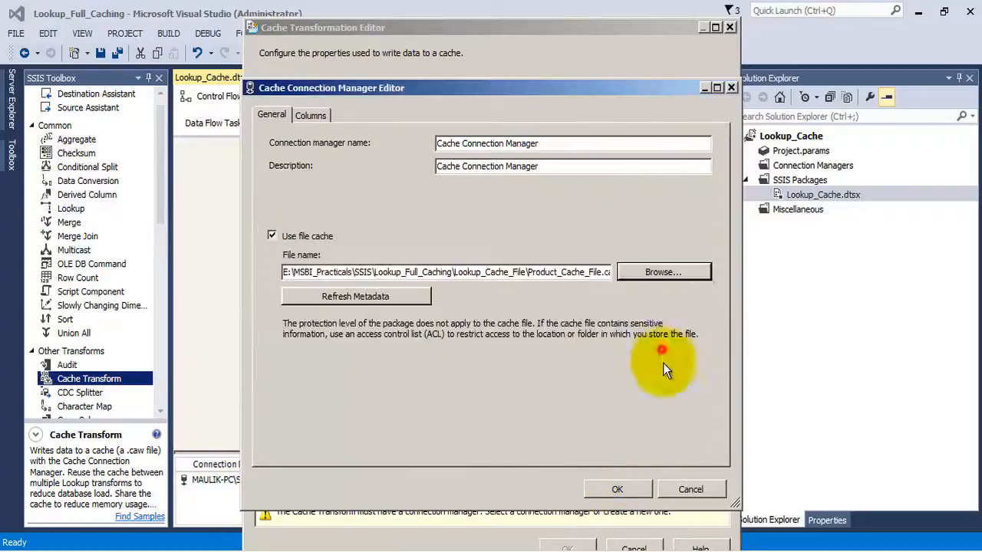
Set the index position of the ProductID column to 1 in the cache connection manager and accept the connection settings.
{"action": "left_click", "coordinate": [318, 115]}
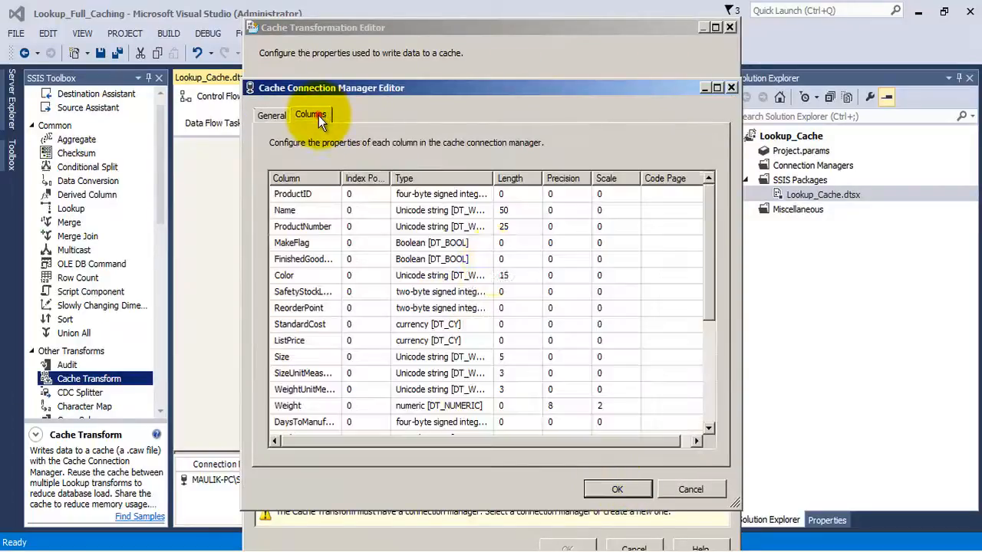
{"action": "left_click", "coordinate": [311, 194]}
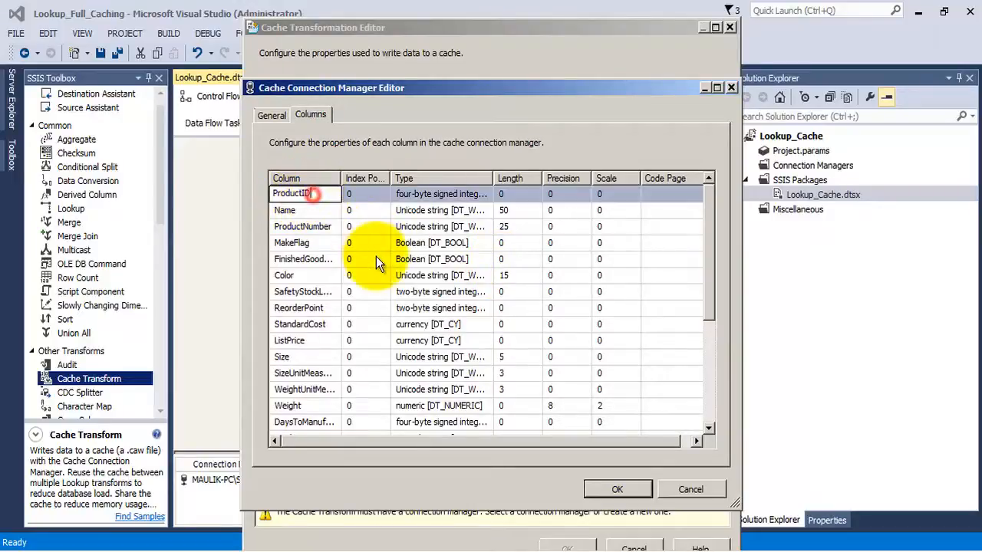
{"action": "left_click", "coordinate": [373, 194]}
{"action": "double_click", "coordinate": [390, 178]}
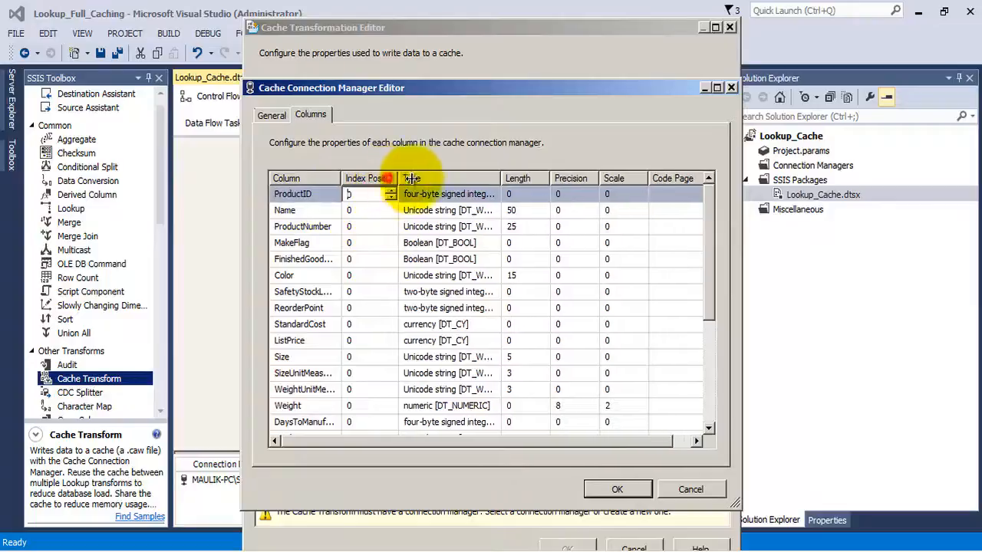
{"action": "left_click", "coordinate": [298, 193]}
{"action": "left_click", "coordinate": [377, 197]}
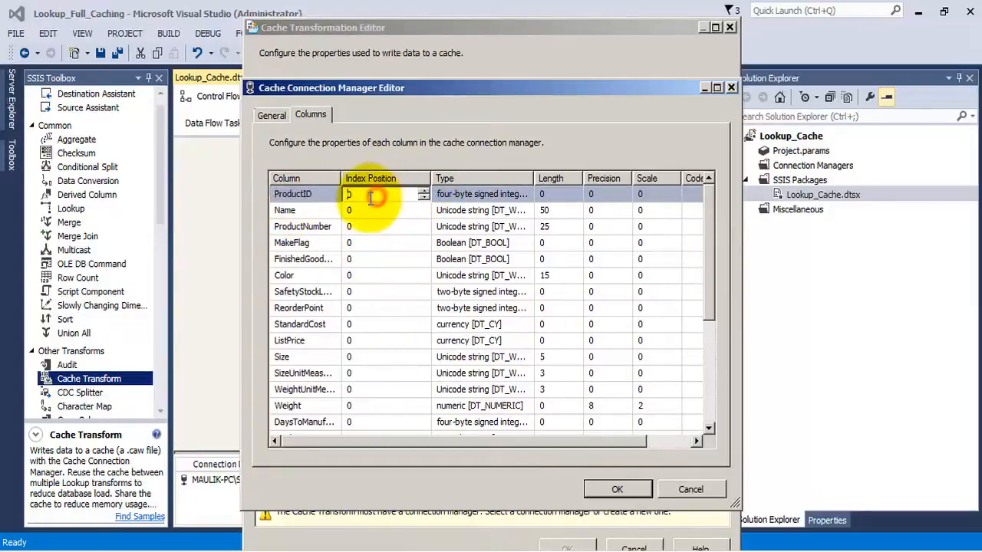
{"action": "type", "text": "1"}
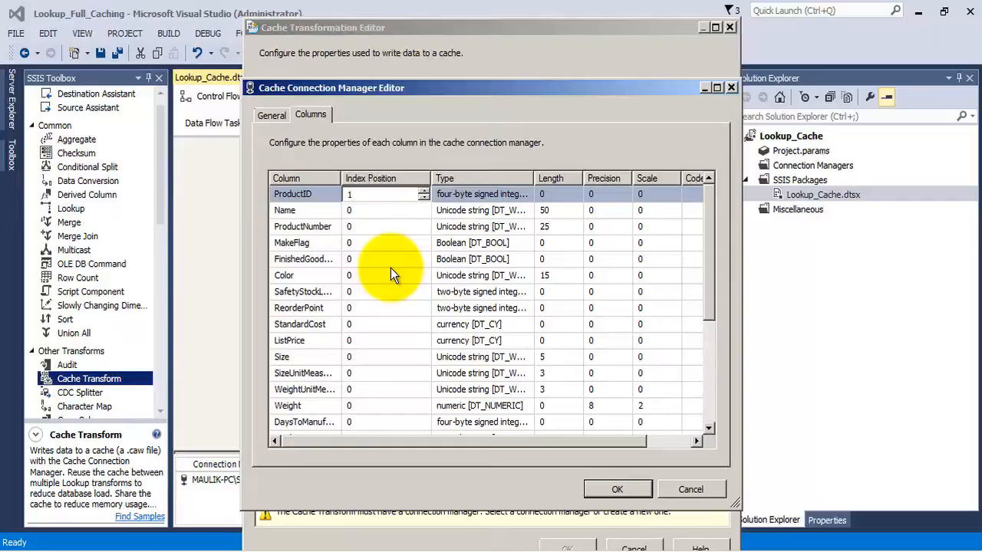
{"action": "left_click", "coordinate": [291, 194]}
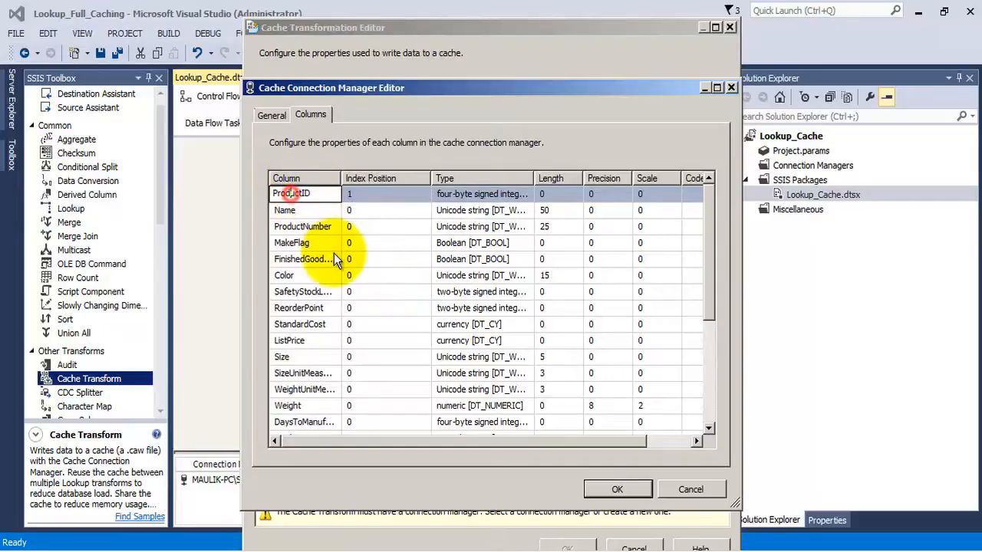
{"action": "left_click", "coordinate": [311, 208]}
{"action": "left_click", "coordinate": [305, 193]}
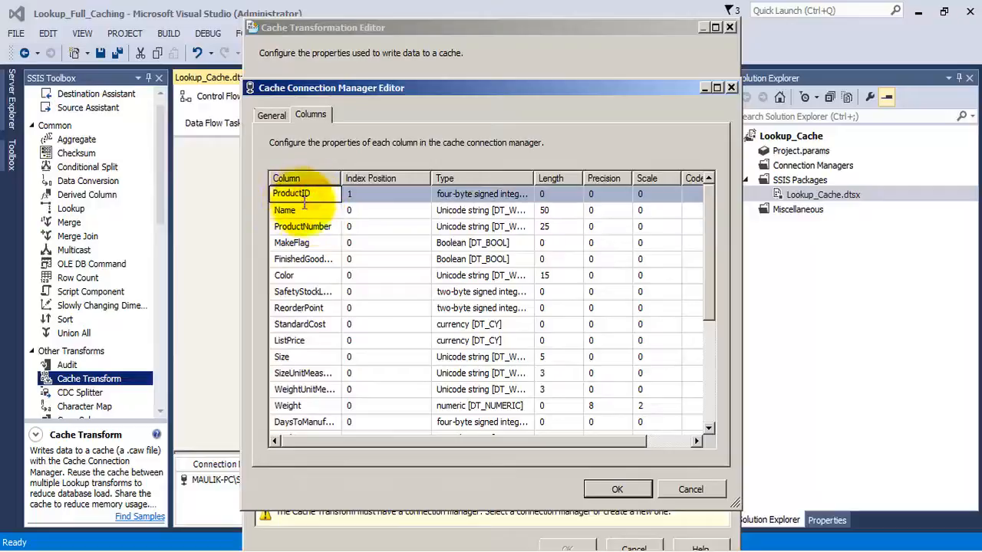
{"action": "left_click", "coordinate": [308, 193]}
{"action": "left_click", "coordinate": [357, 195]}
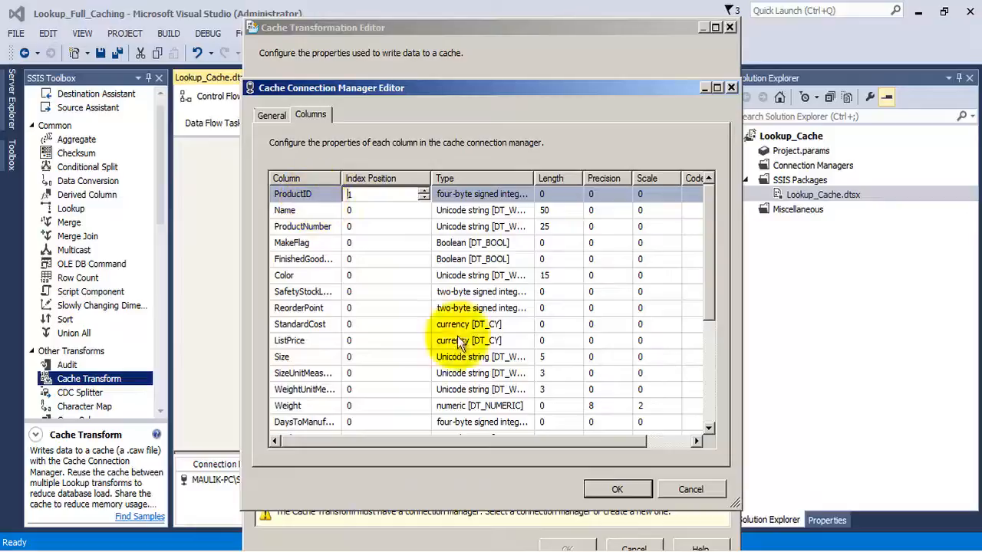
{"action": "left_click", "coordinate": [622, 496]}
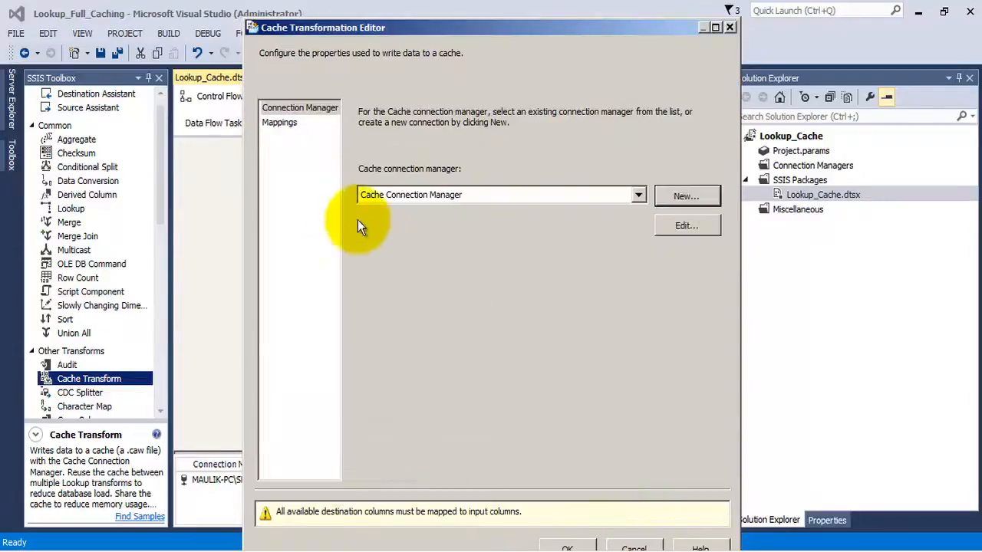
Map the input columns to the same-named cache columns in the Cache Transform, accept the settings and save all files.
{"action": "left_click", "coordinate": [281, 122]}
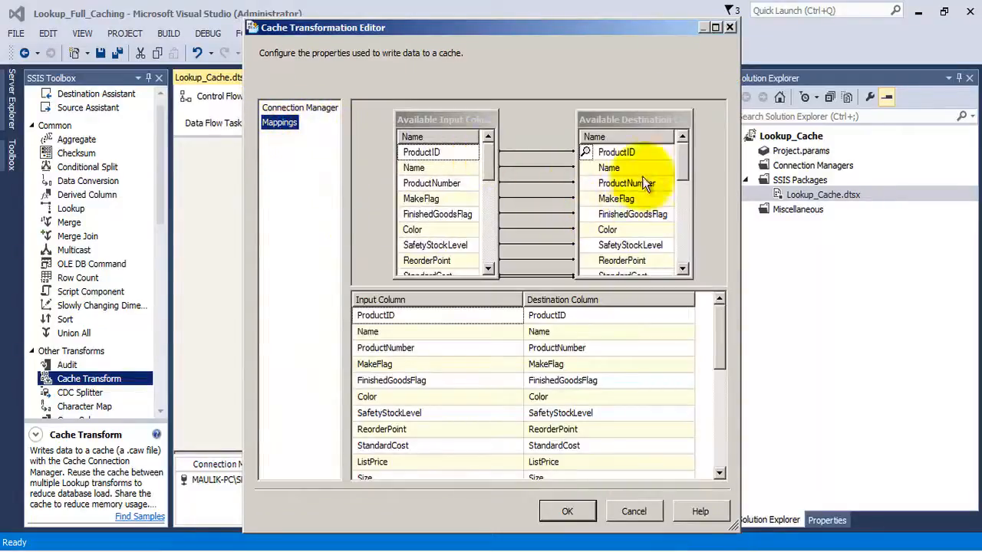
{"action": "mouse_move", "coordinate": [682, 159]}
{"action": "left_mouse_down"}
{"action": "mouse_move", "coordinate": [679, 242]}
{"action": "mouse_move", "coordinate": [674, 148]}
{"action": "left_mouse_up"}
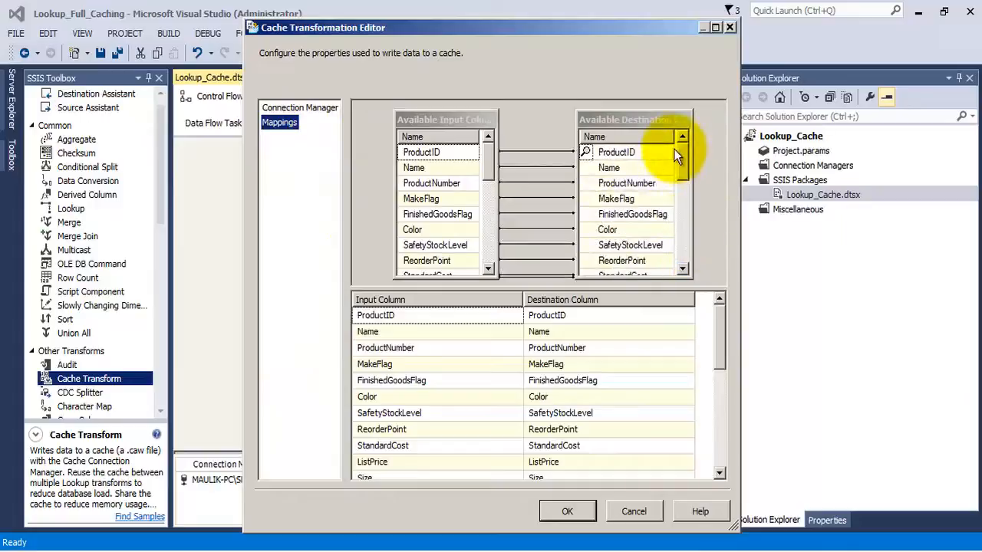
{"action": "left_click", "coordinate": [589, 153]}
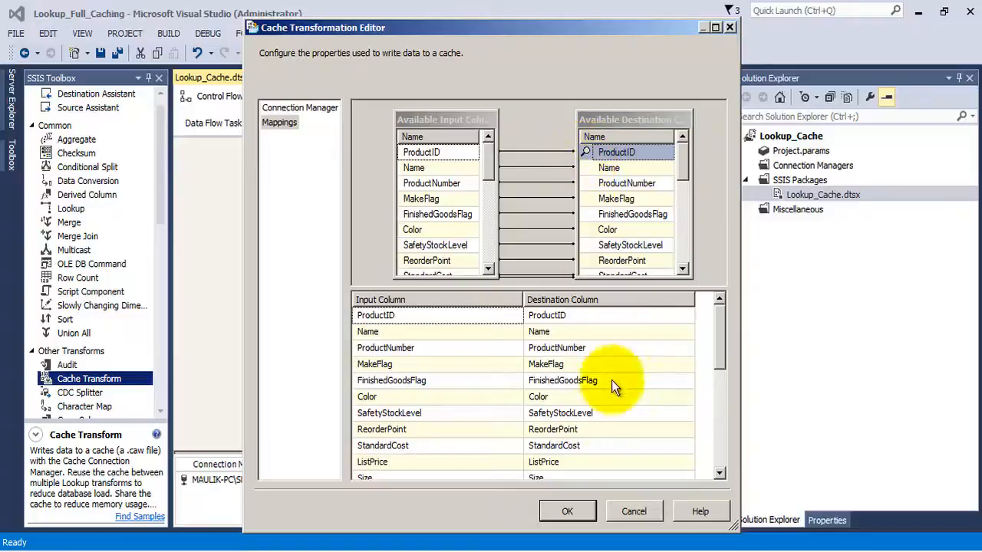
{"action": "left_click", "coordinate": [567, 511]}
{"action": "left_click", "coordinate": [117, 53]}
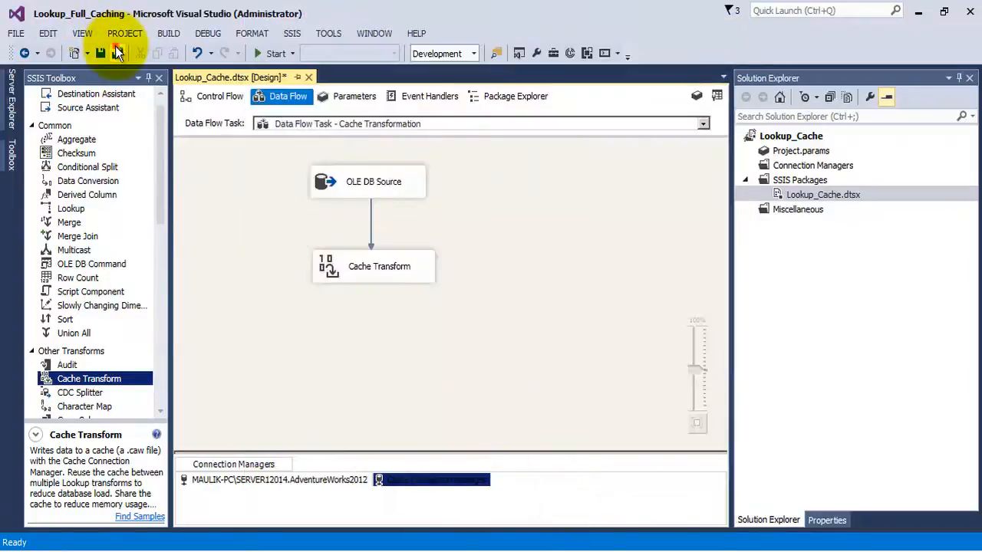
Return to the control flow and open the "Data Flow Task - Lookup Transformation" task for editing.
{"action": "left_click", "coordinate": [398, 273]}
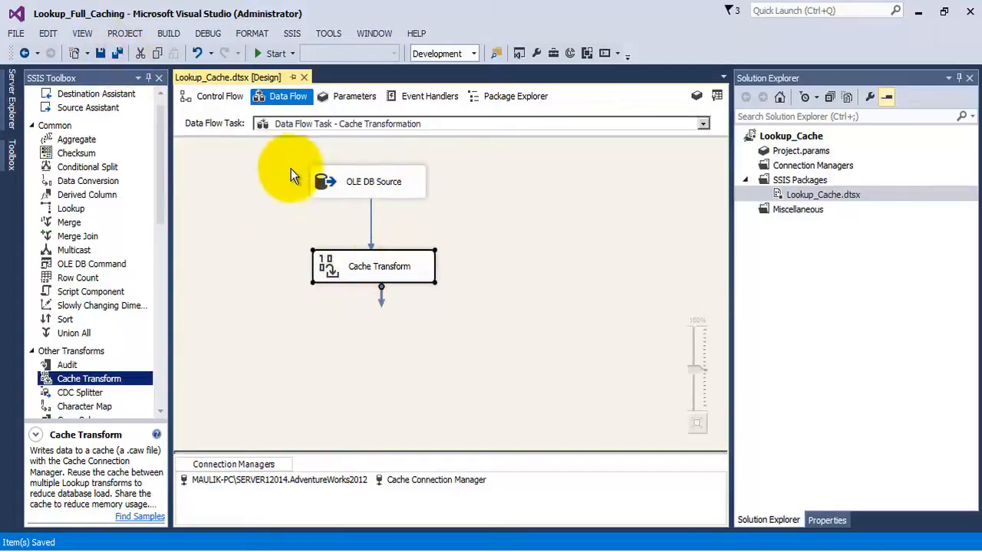
{"action": "left_click", "coordinate": [218, 96]}
{"action": "left_click", "coordinate": [392, 252]}
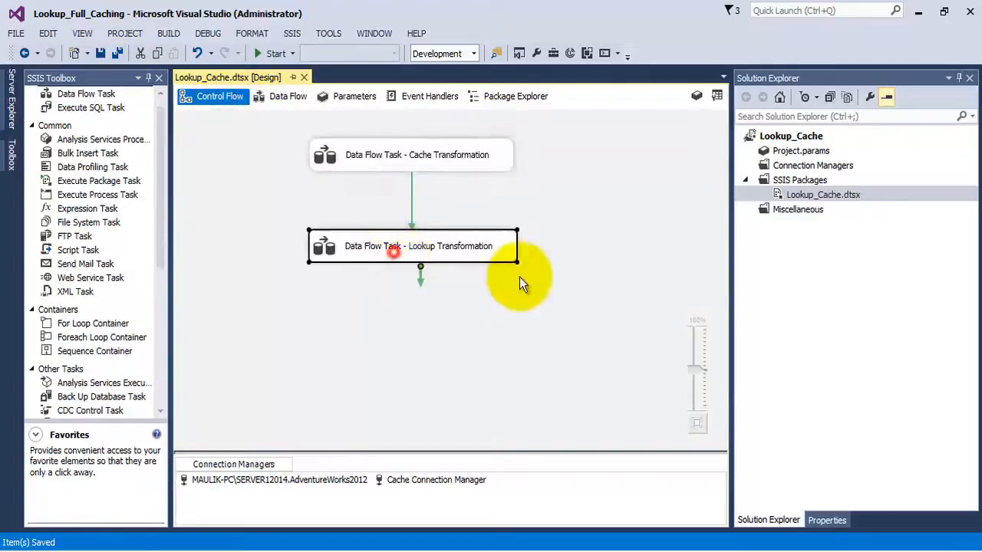
{"action": "left_click", "coordinate": [441, 159]}
{"action": "left_click", "coordinate": [423, 252]}
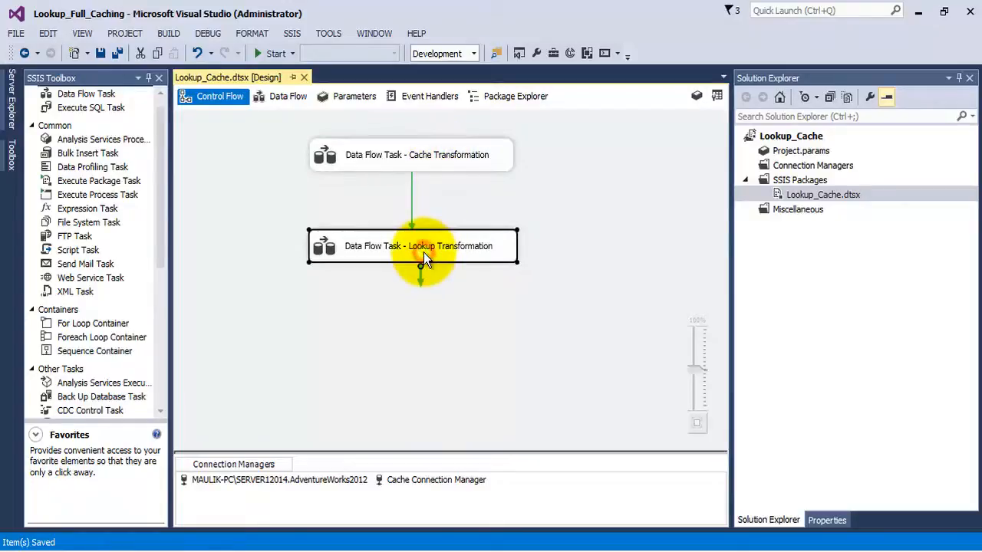
{"action": "right_click", "coordinate": [419, 251]}
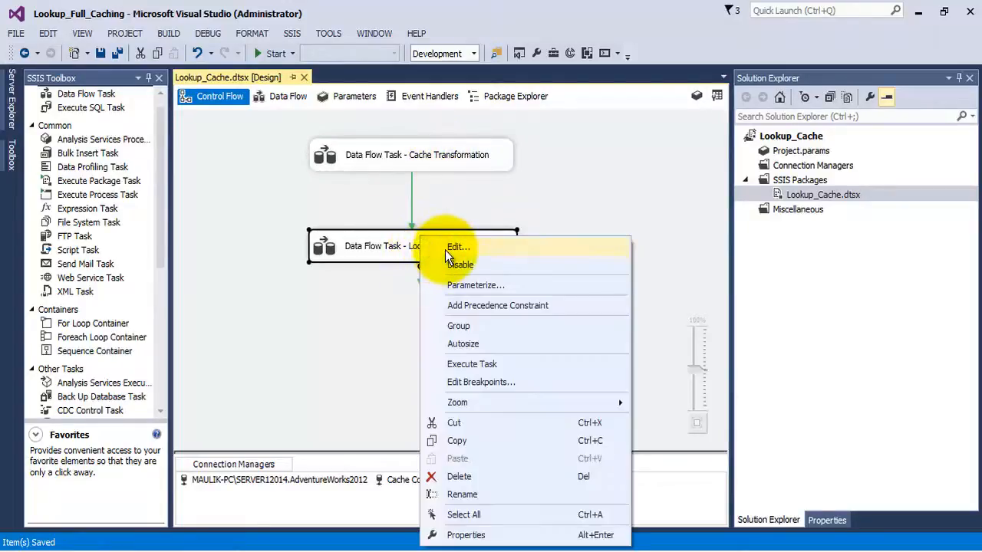
{"action": "left_click", "coordinate": [448, 249]}
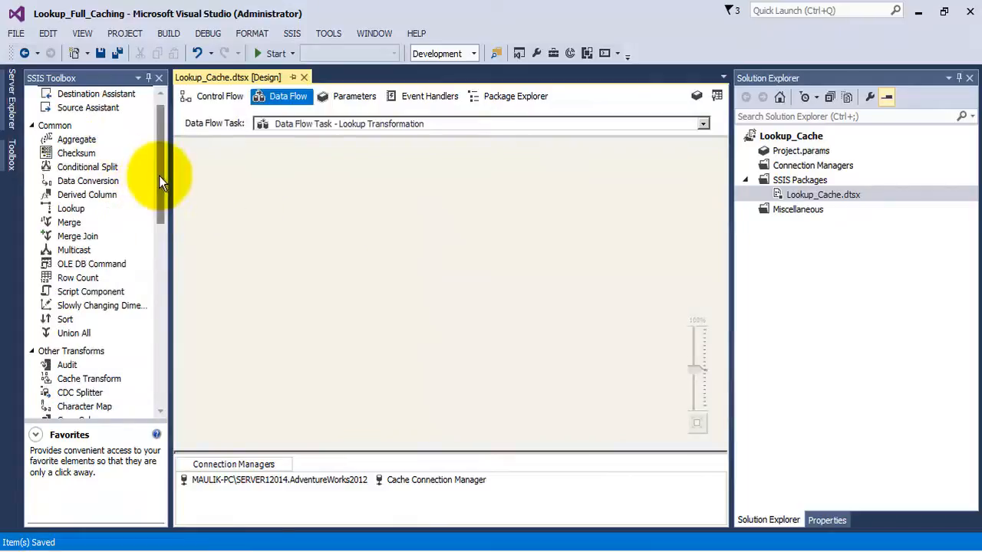
Add an OLE DB Source, a Lookup and an OLE DB Destination to the lookup data flow, arranged one below another.
{"action": "left_click_drag", "start_coordinate": [158, 176], "coordinate": [164, 317]}
{"action": "left_click_drag", "start_coordinate": [86, 302], "coordinate": [313, 161]}
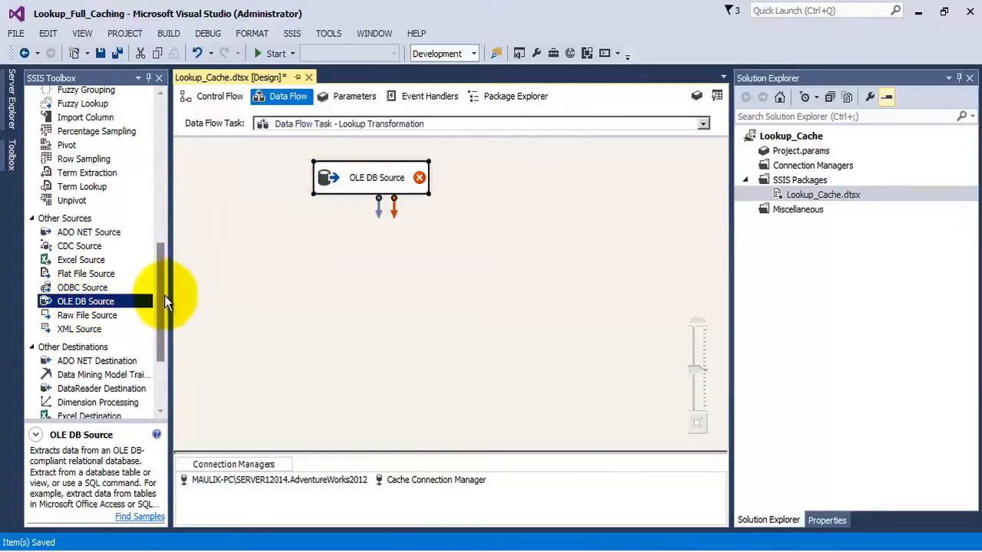
{"action": "left_click_drag", "start_coordinate": [161, 290], "coordinate": [159, 138]}
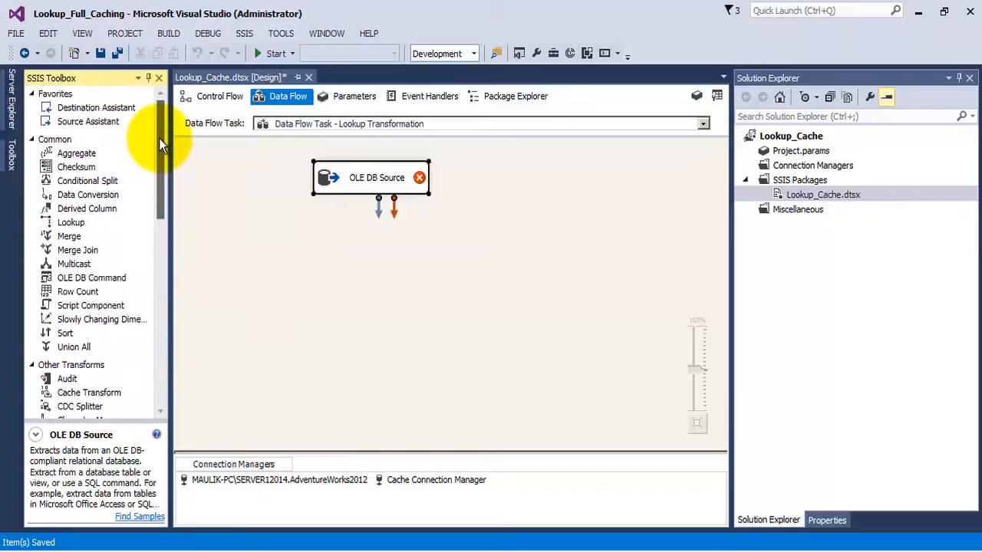
{"action": "left_click_drag", "start_coordinate": [73, 222], "coordinate": [319, 243]}
{"action": "left_click_drag", "start_coordinate": [157, 177], "coordinate": [156, 388]}
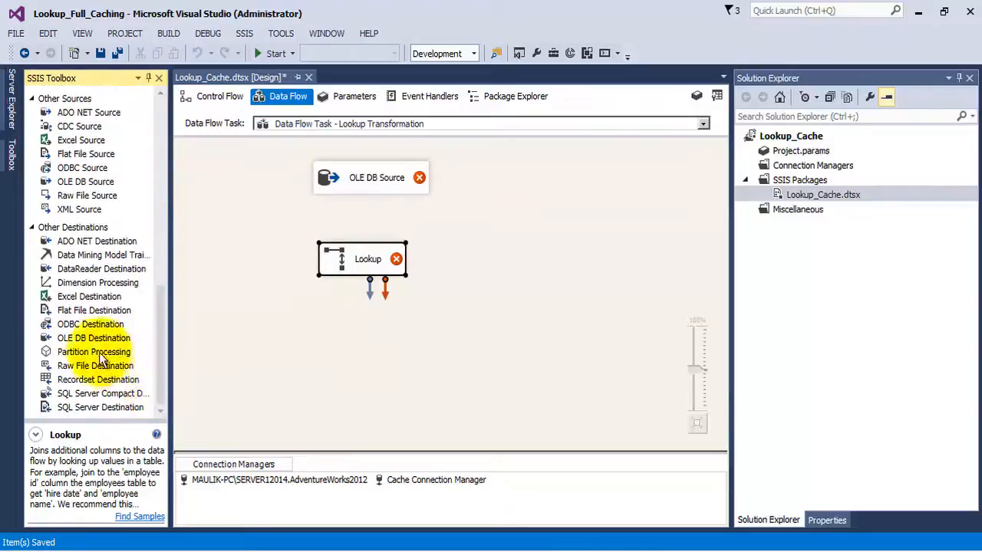
{"action": "left_click_drag", "start_coordinate": [93, 338], "coordinate": [325, 313]}
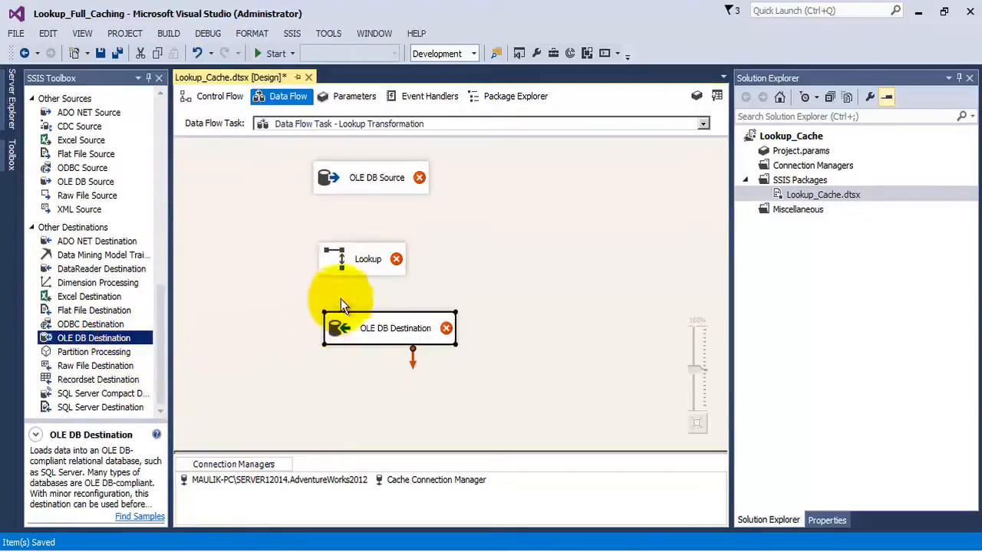
{"action": "left_click_drag", "start_coordinate": [383, 259], "coordinate": [404, 255]}
Configure the OLE DB Source to read all columns of the [Sales].[SalesOrderDetail] table from the AdventureWorks2012 connection.
{"action": "left_click", "coordinate": [389, 176]}
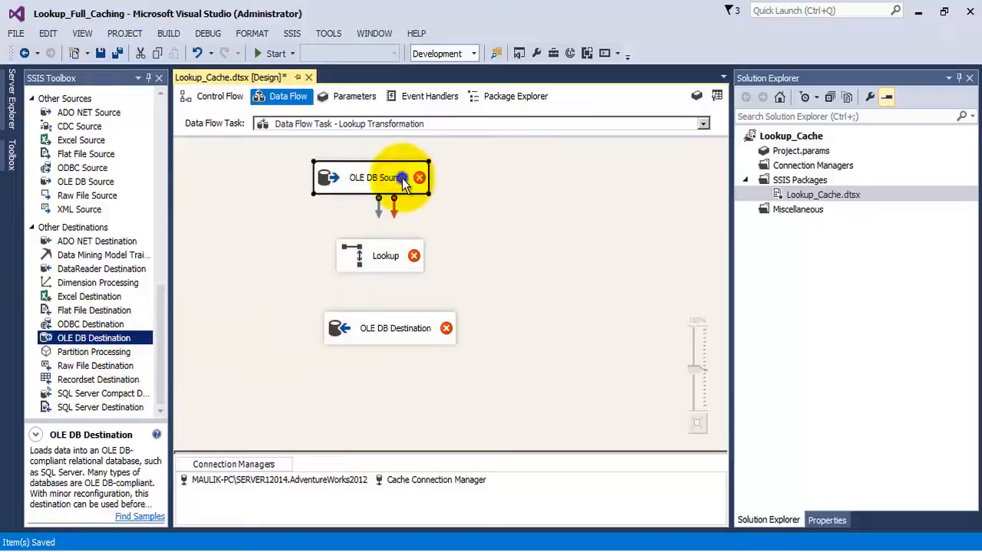
{"action": "right_click", "coordinate": [403, 184]}
{"action": "left_click", "coordinate": [434, 189]}
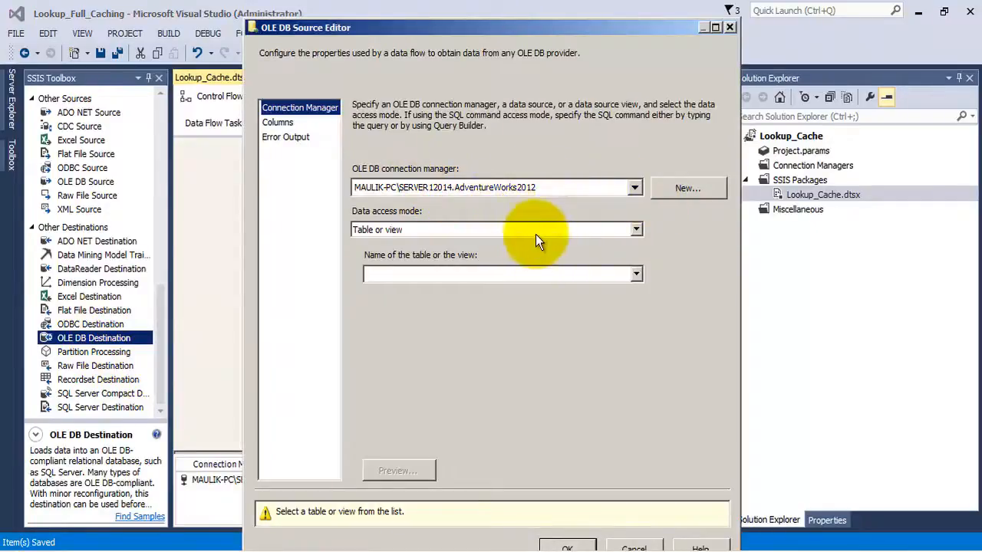
{"action": "left_click", "coordinate": [548, 274]}
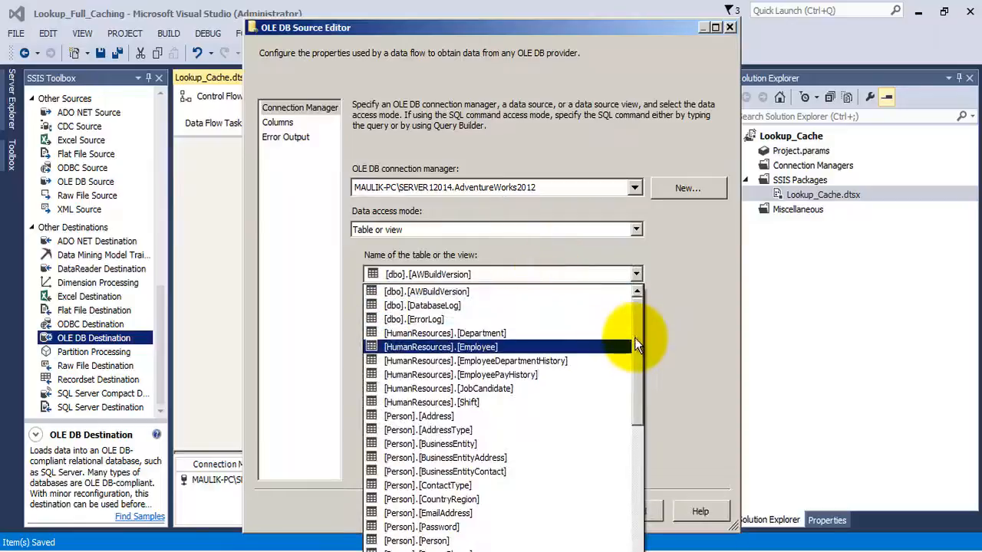
{"action": "left_click_drag", "start_coordinate": [635, 345], "coordinate": [644, 546]}
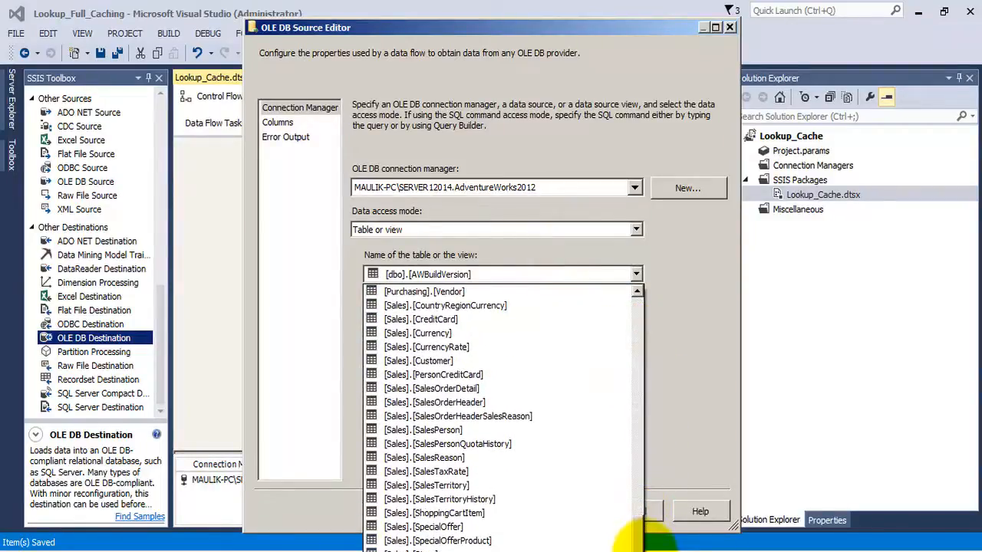
{"action": "left_click", "coordinate": [445, 389]}
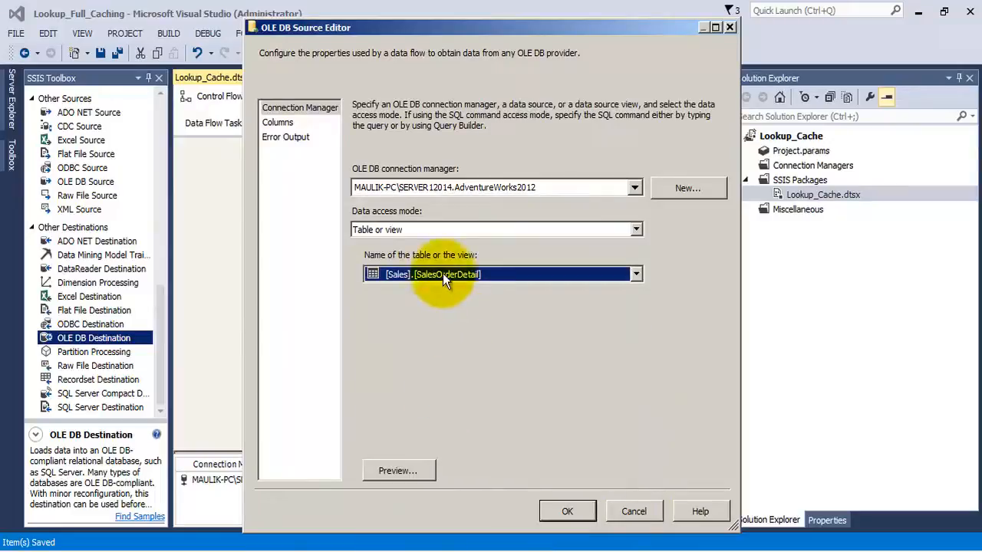
{"action": "left_click", "coordinate": [277, 122]}
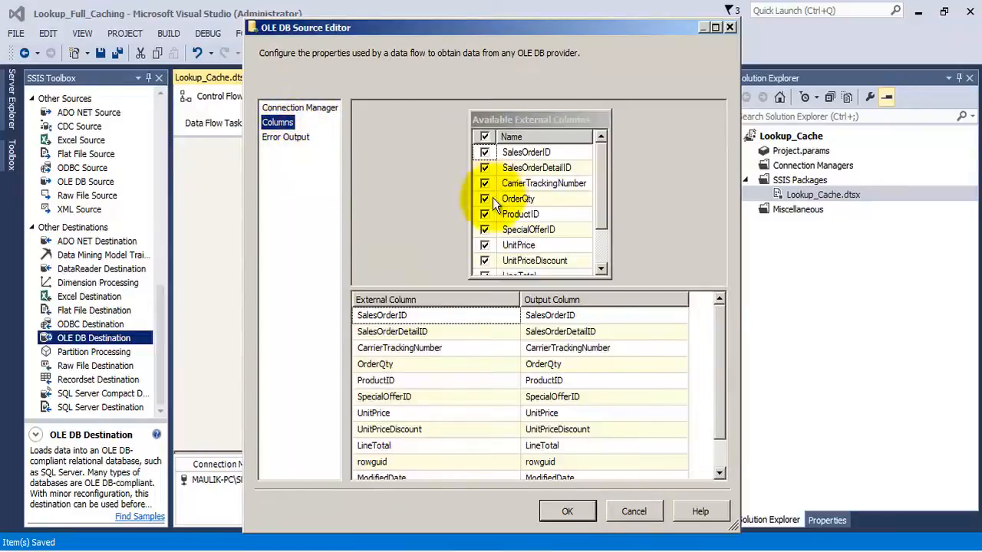
{"action": "left_click", "coordinate": [273, 136]}
{"action": "left_click", "coordinate": [566, 511]}
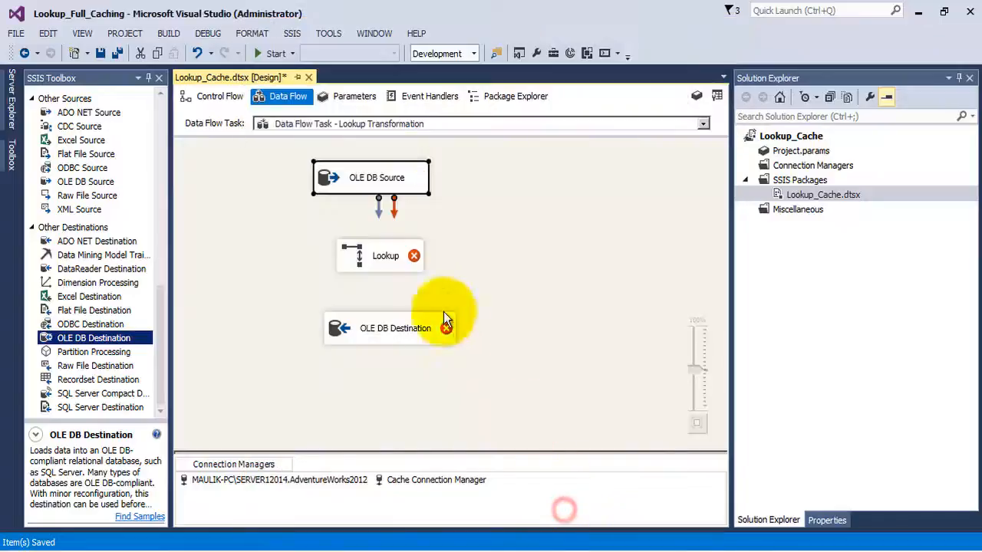
Align the Lookup beneath the OLE DB Source and connect the source's regular output to it.
{"action": "left_click", "coordinate": [362, 181]}
{"action": "left_click", "coordinate": [468, 275]}
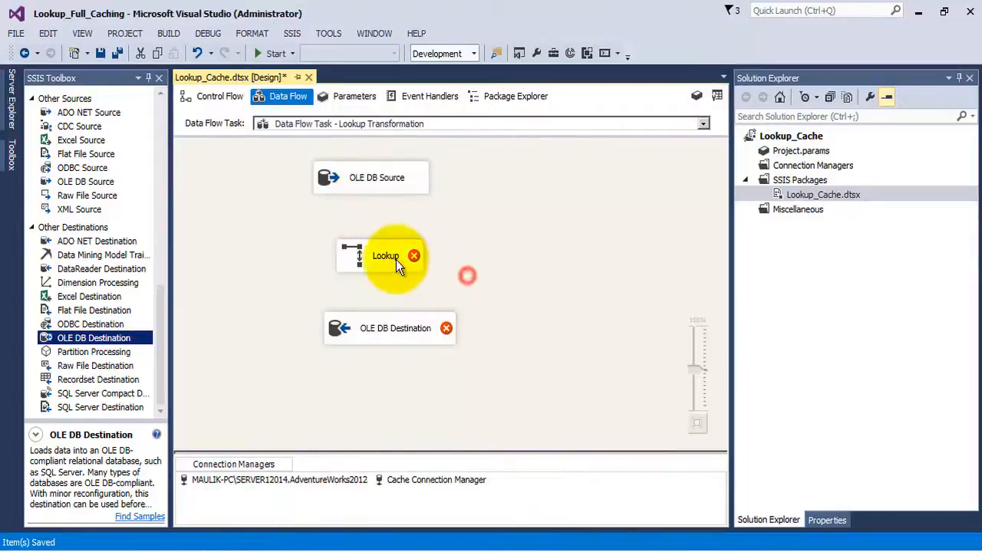
{"action": "left_click_drag", "start_coordinate": [396, 259], "coordinate": [374, 257]}
{"action": "left_click", "coordinate": [381, 171]}
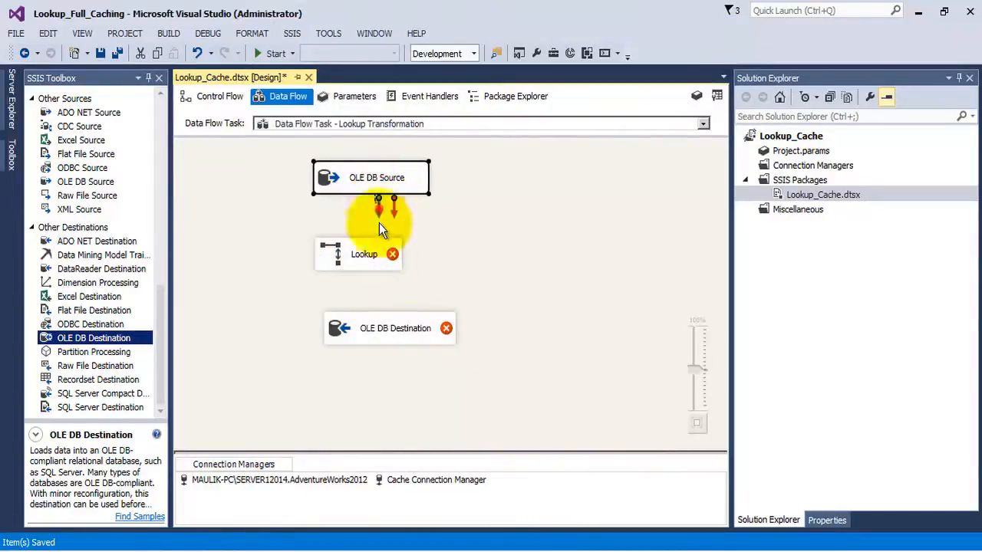
{"action": "left_click_drag", "start_coordinate": [379, 204], "coordinate": [394, 257]}
{"action": "left_click", "coordinate": [460, 274]}
Open the Lookup transformation for editing.
{"action": "left_click", "coordinate": [397, 257]}
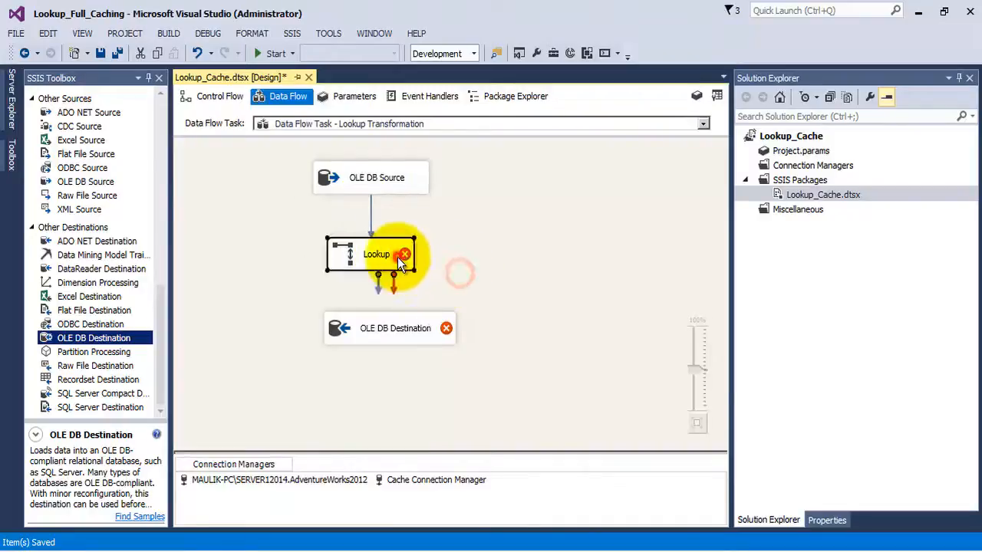
{"action": "right_click", "coordinate": [397, 257]}
{"action": "left_click", "coordinate": [422, 266]}
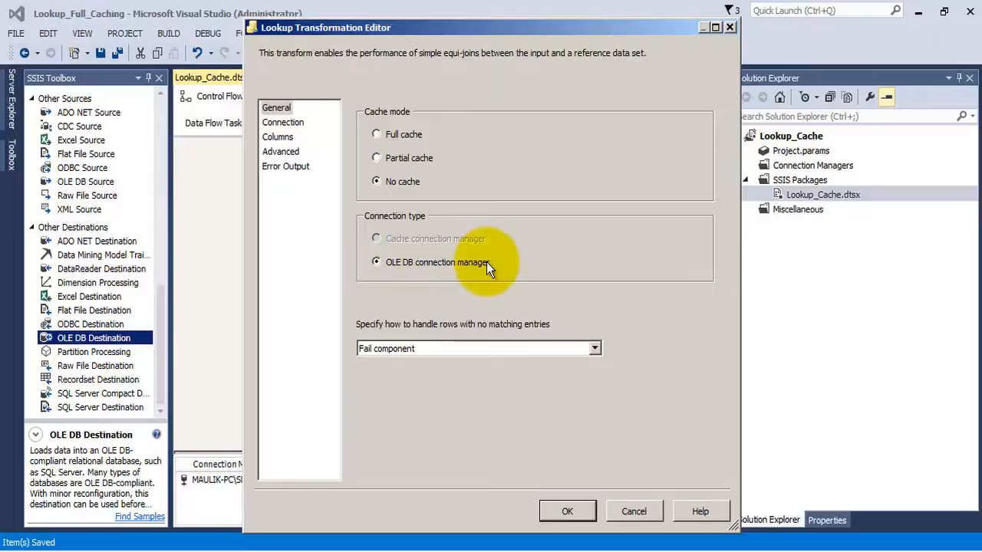
Try the Partial cache and No cache modes of the Lookup and examine the partial caching size settings.
{"action": "left_click", "coordinate": [377, 158]}
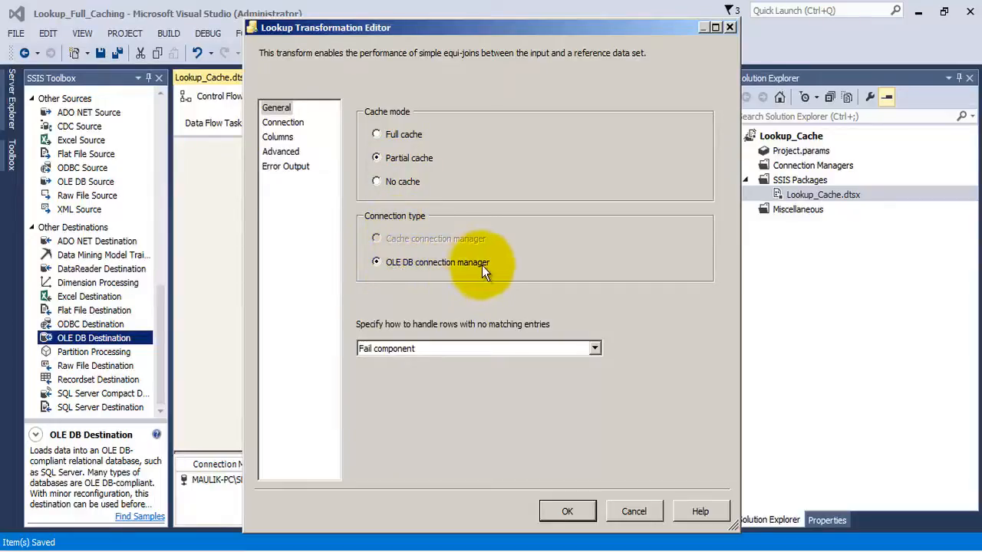
{"action": "left_click", "coordinate": [376, 182]}
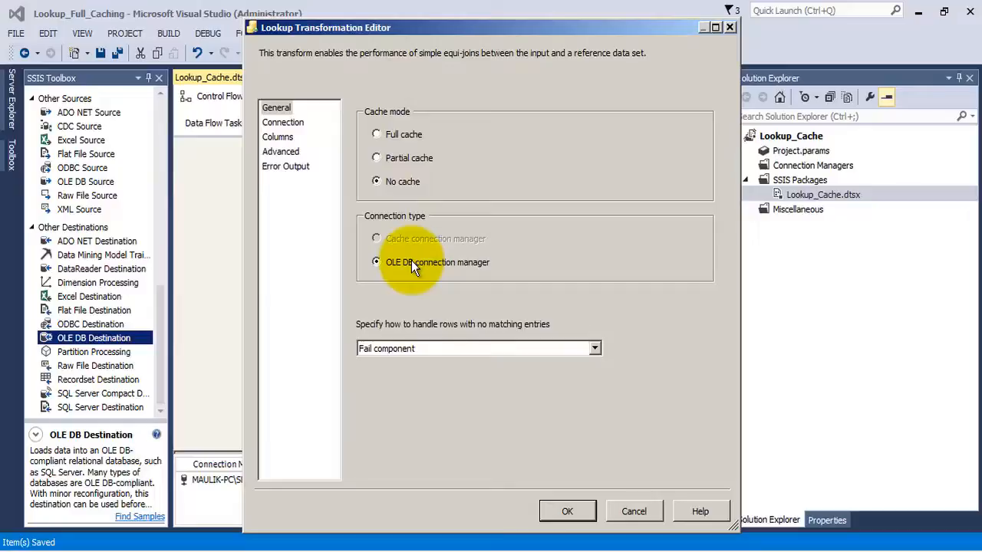
{"action": "left_click", "coordinate": [387, 158]}
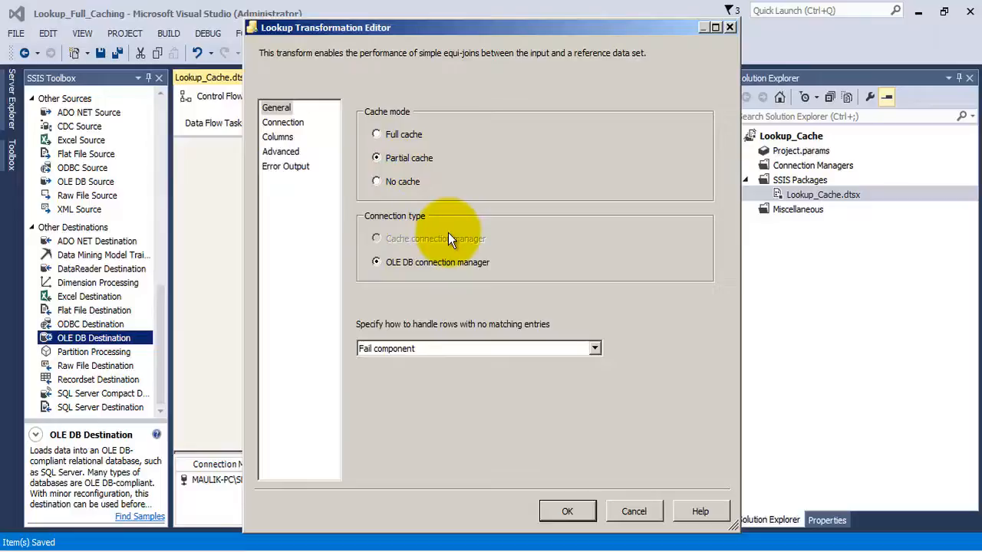
{"action": "left_click", "coordinate": [282, 151]}
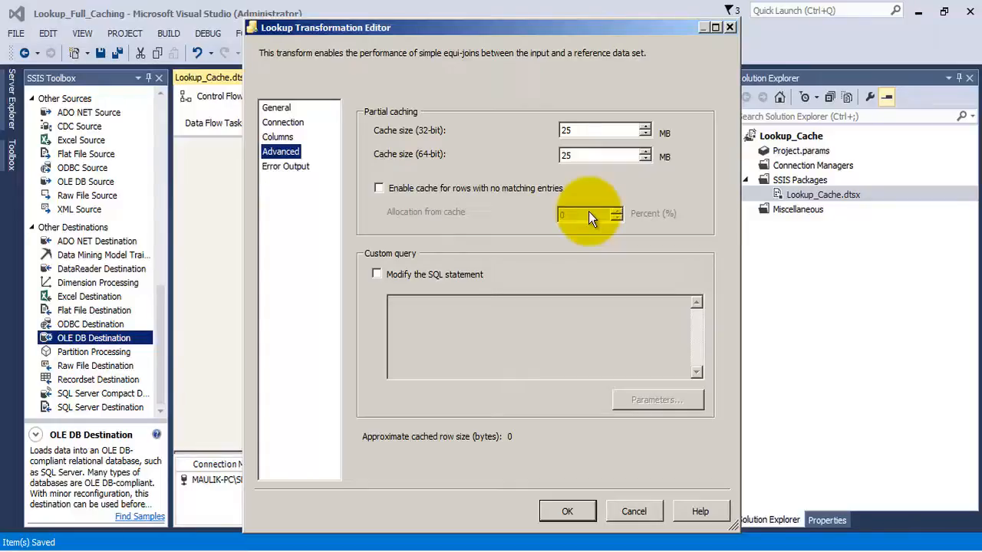
{"action": "double_click", "coordinate": [571, 130]}
{"action": "double_click", "coordinate": [576, 155]}
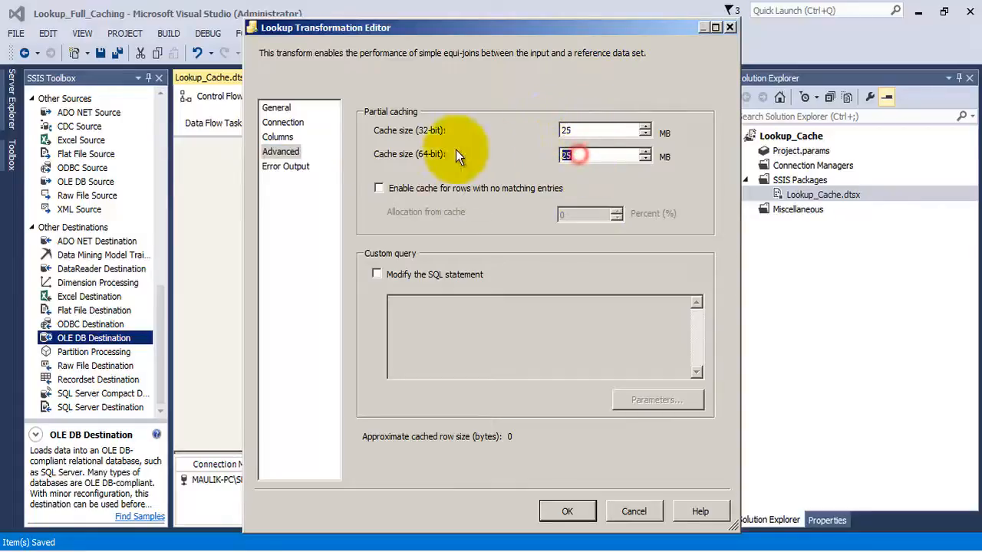
{"action": "left_click", "coordinate": [279, 108]}
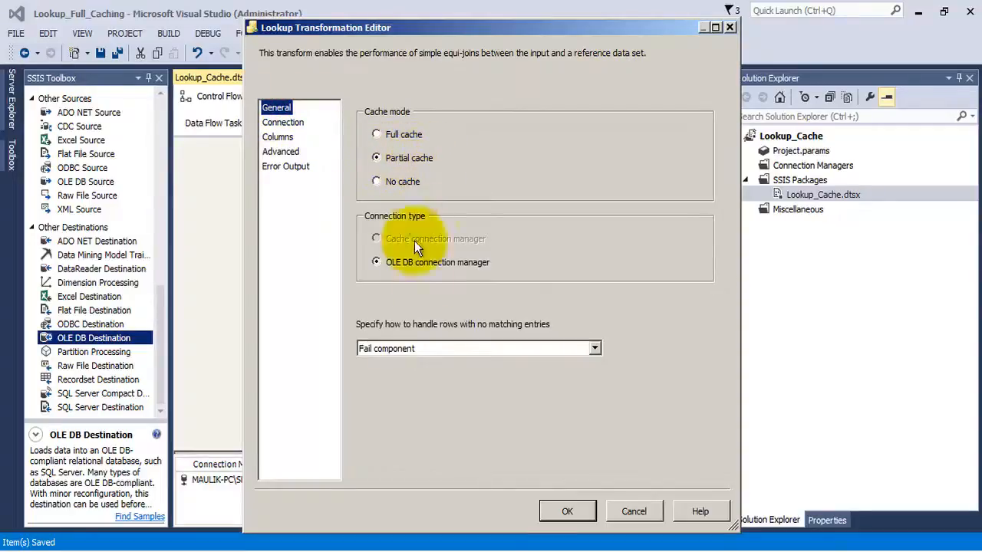
Set the Lookup to Full cache with the Cache connection manager type and choose Cache Connection Manager as its connection.
{"action": "left_click", "coordinate": [383, 132]}
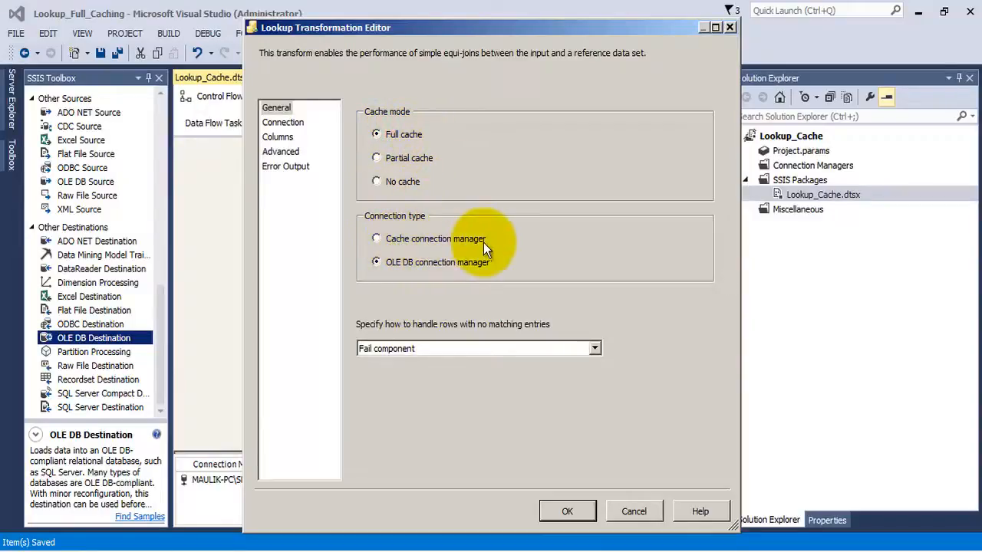
{"action": "left_click", "coordinate": [380, 239]}
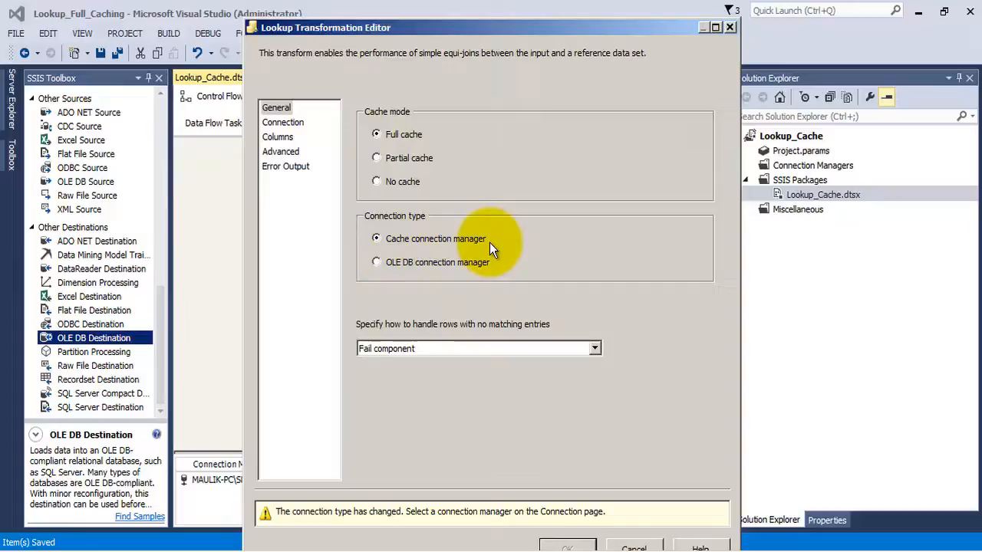
{"action": "left_click", "coordinate": [291, 122]}
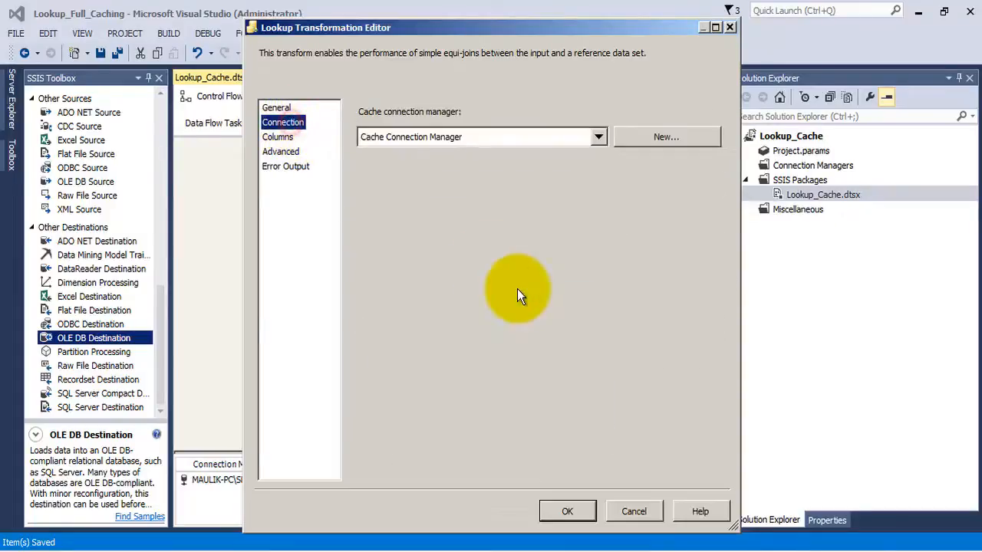
{"action": "left_click", "coordinate": [600, 137]}
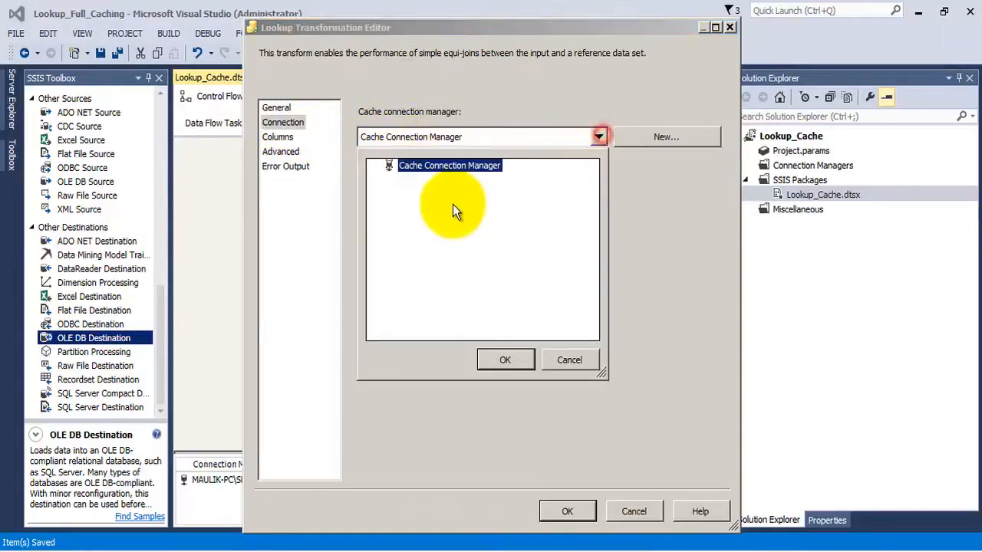
{"action": "left_click", "coordinate": [504, 358]}
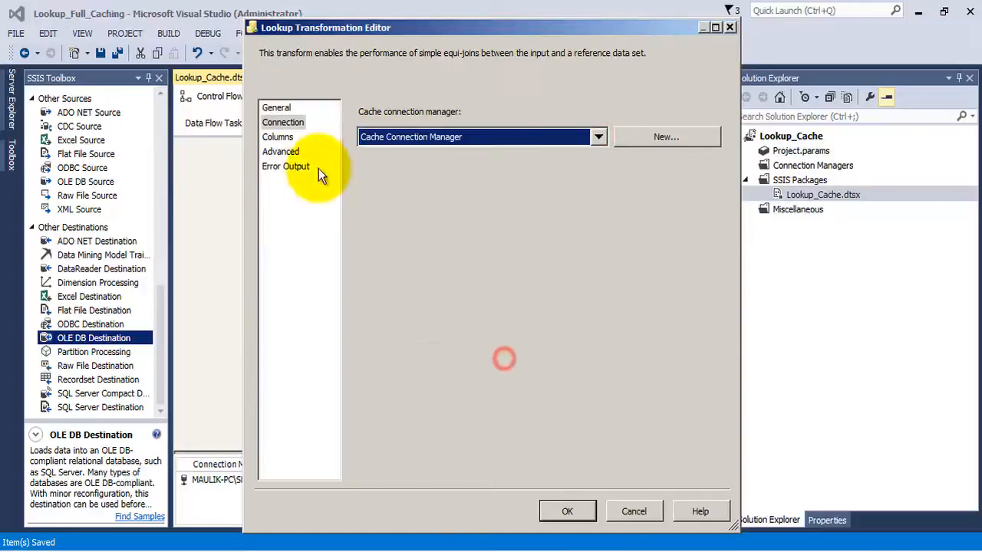
Match input ProductID to lookup ProductID, add the lookup column Name as a new column, accept the Lookup settings and save.
{"action": "left_click", "coordinate": [278, 138]}
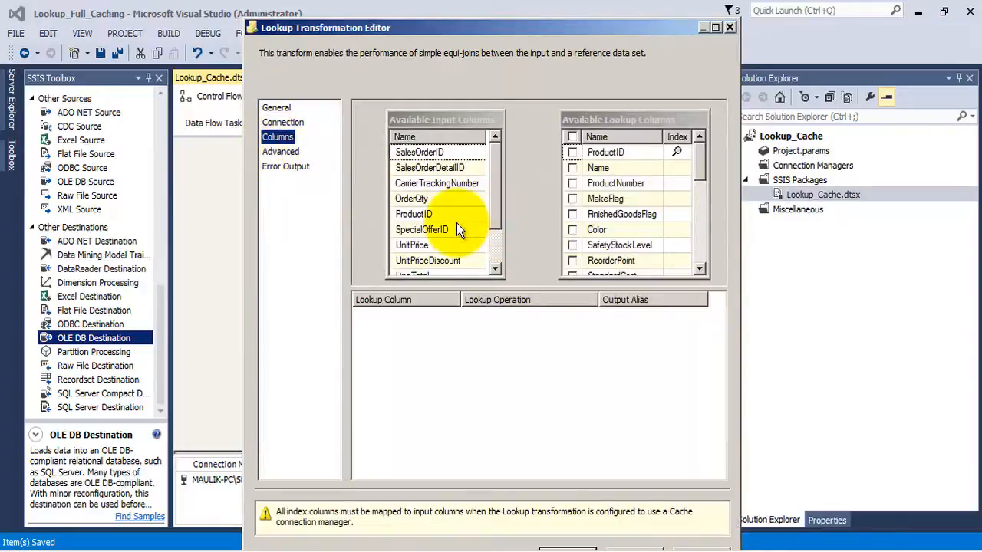
{"action": "left_click_drag", "start_coordinate": [446, 214], "coordinate": [600, 156]}
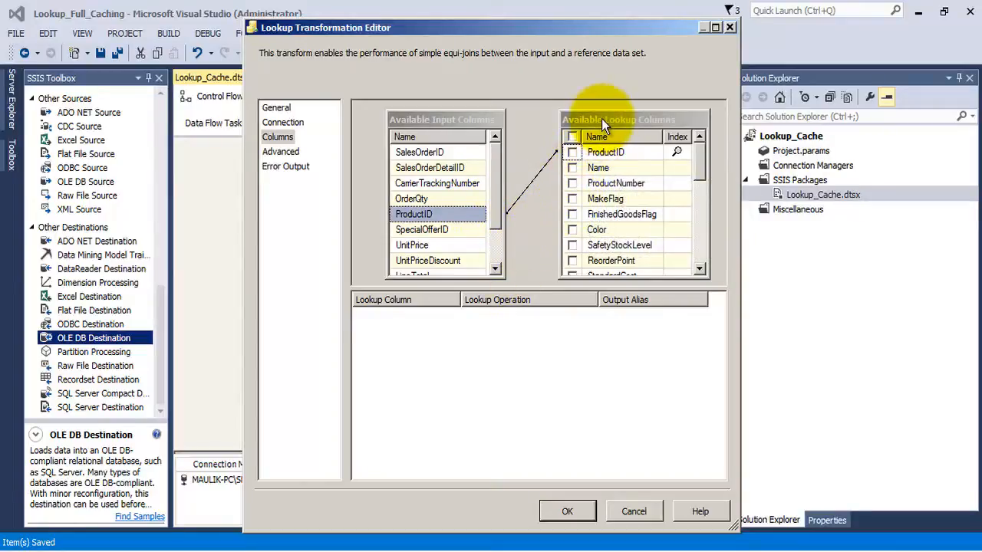
{"action": "left_click", "coordinate": [573, 168]}
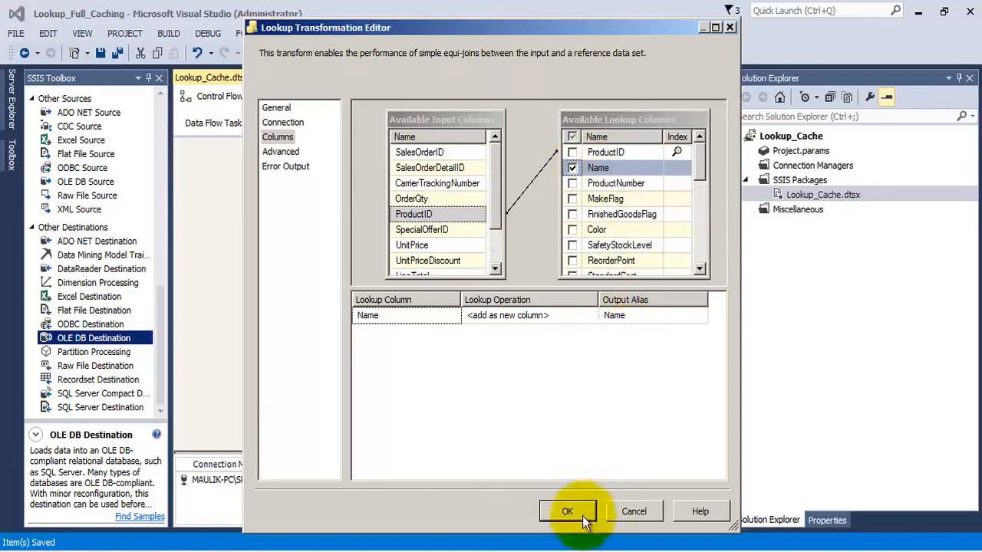
{"action": "left_click", "coordinate": [281, 153]}
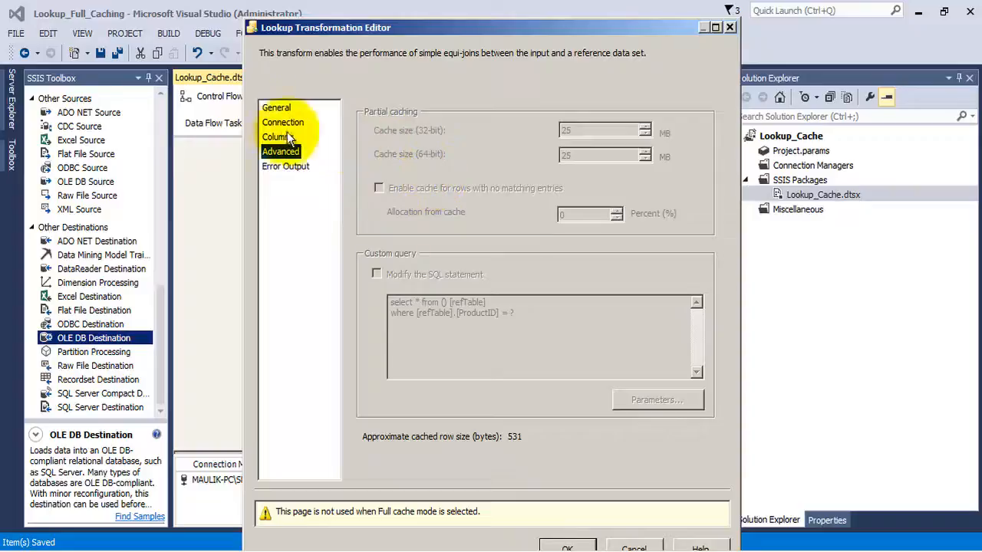
{"action": "left_click", "coordinate": [276, 107]}
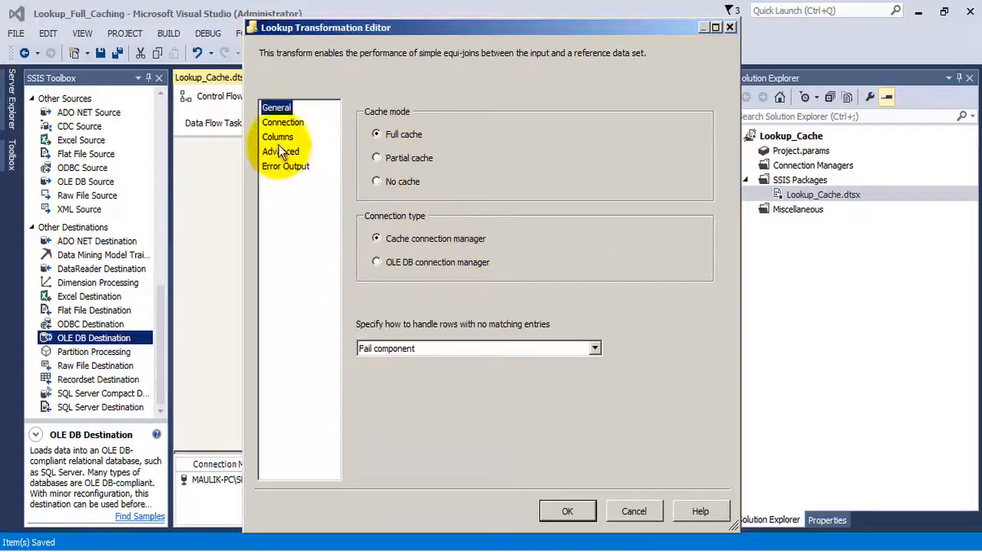
{"action": "left_click", "coordinate": [576, 517]}
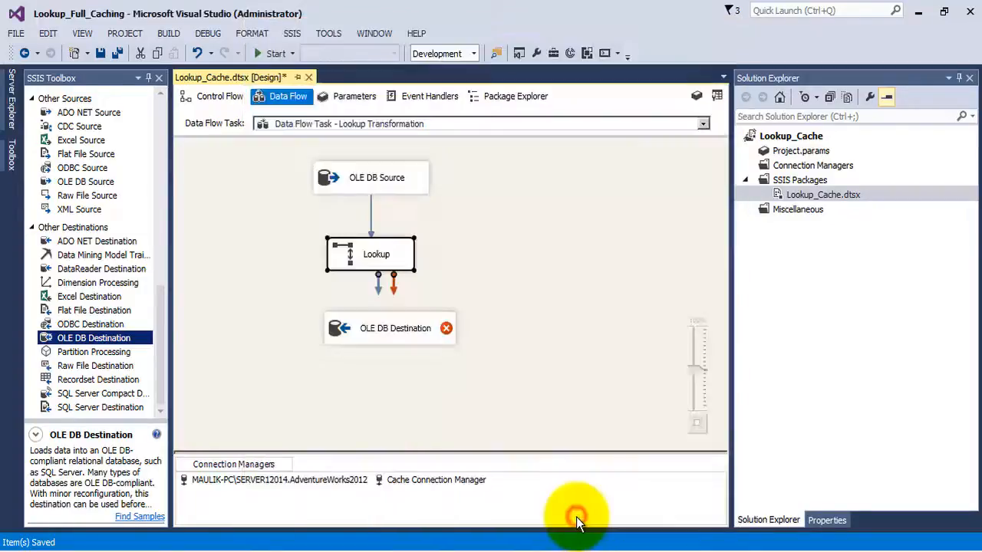
{"action": "left_click", "coordinate": [117, 53]}
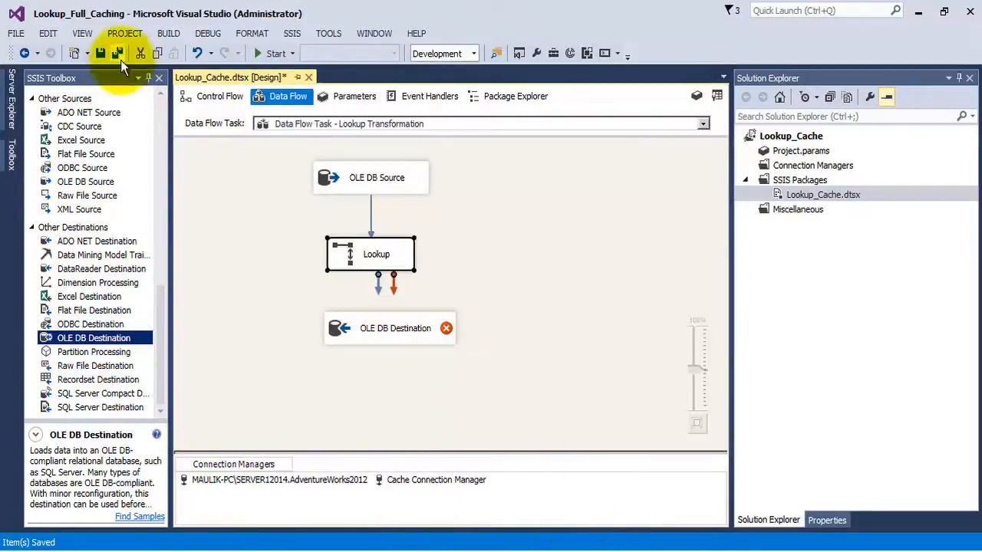
Align the OLE DB Destination beneath the Lookup, connect the Lookup Match Output to OLE DB Destination Input, and save.
{"action": "left_click_drag", "start_coordinate": [420, 332], "coordinate": [403, 327]}
{"action": "left_click", "coordinate": [386, 257]}
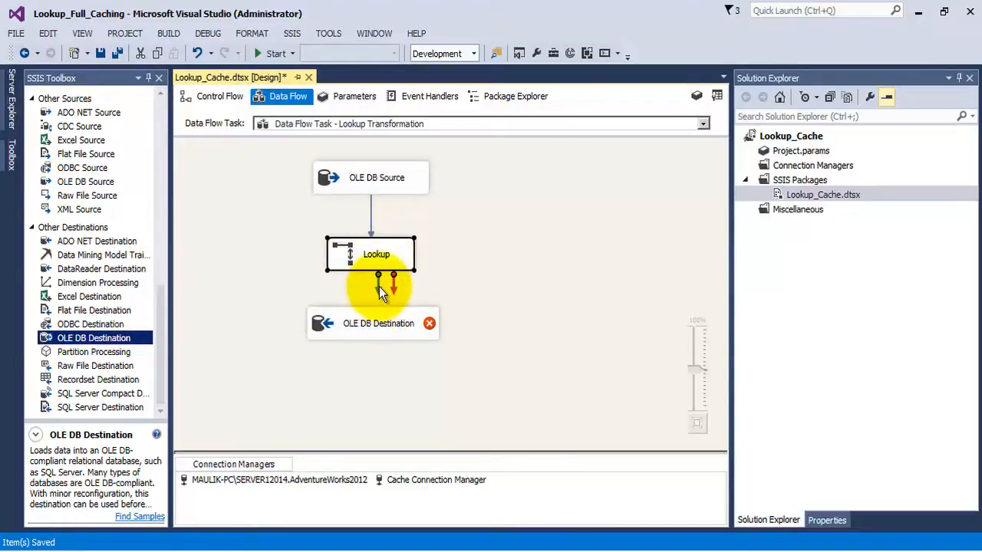
{"action": "left_click_drag", "start_coordinate": [379, 286], "coordinate": [367, 334]}
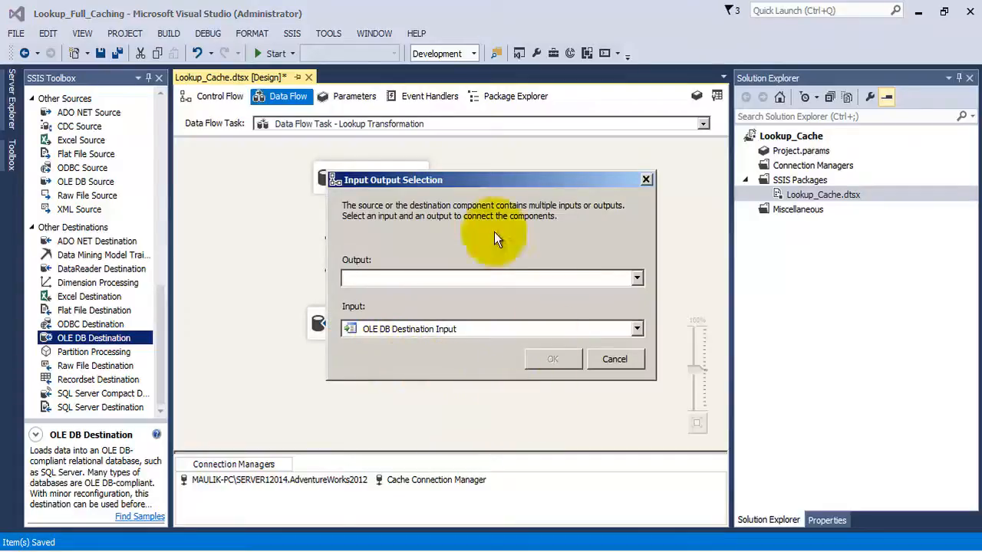
{"action": "left_click", "coordinate": [637, 279]}
{"action": "left_click", "coordinate": [453, 297]}
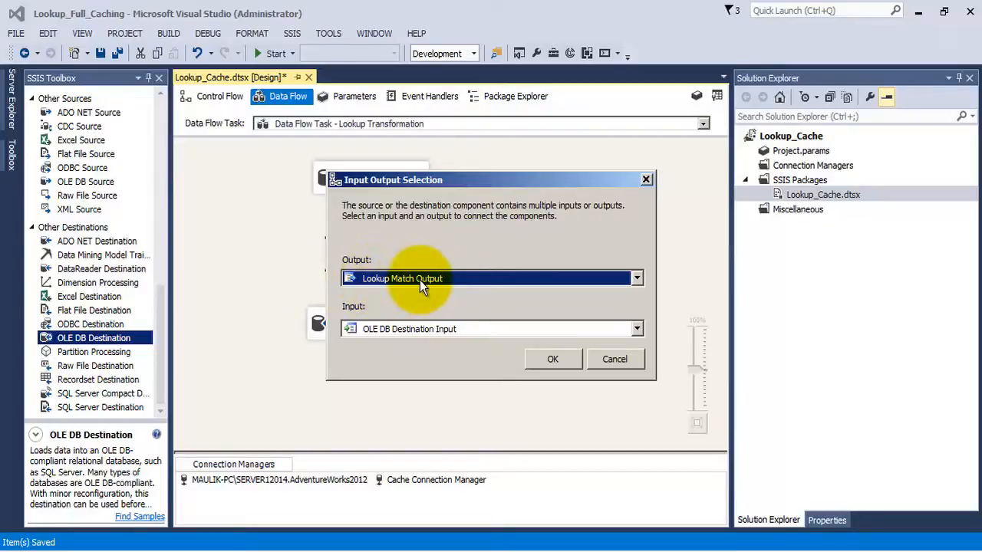
{"action": "left_click", "coordinate": [547, 359]}
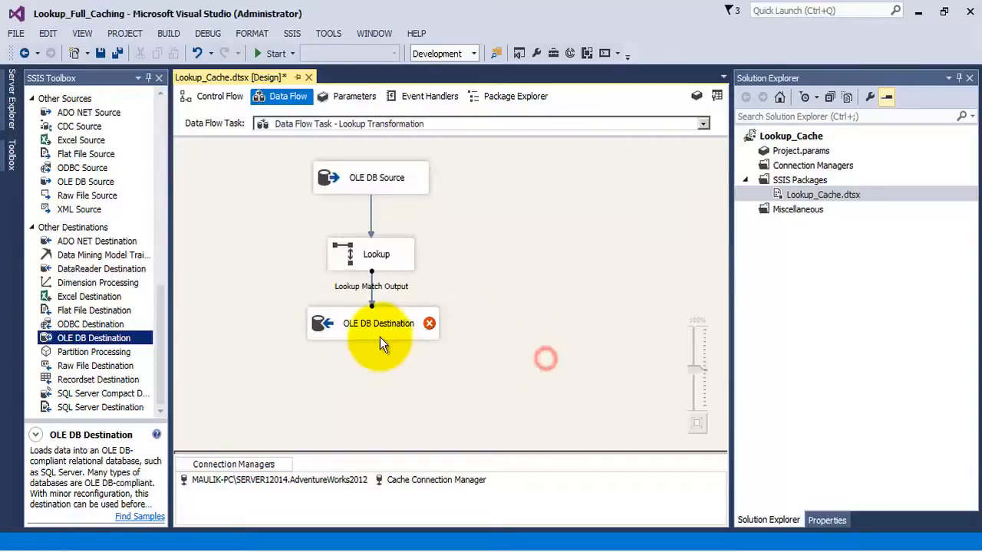
{"action": "left_click", "coordinate": [384, 333]}
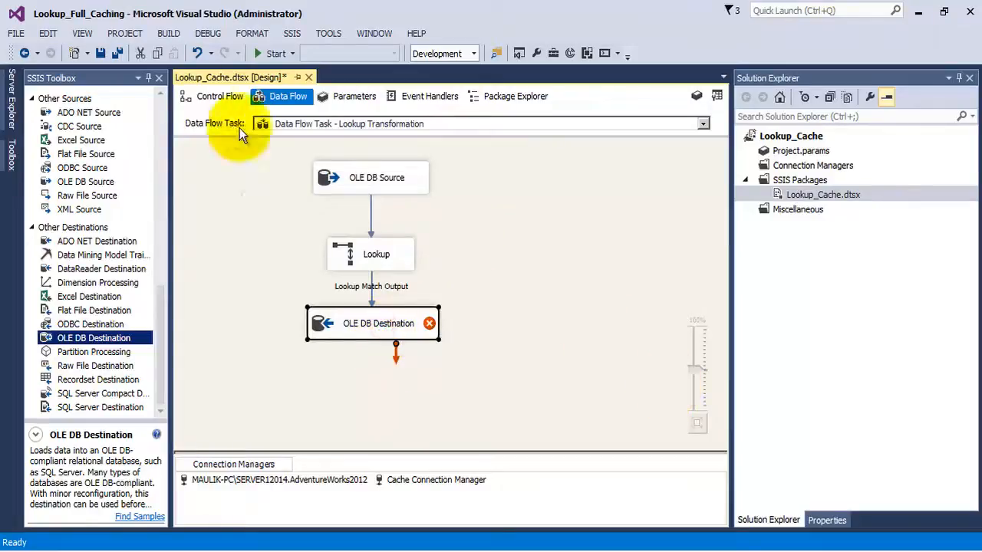
{"action": "left_click", "coordinate": [119, 56]}
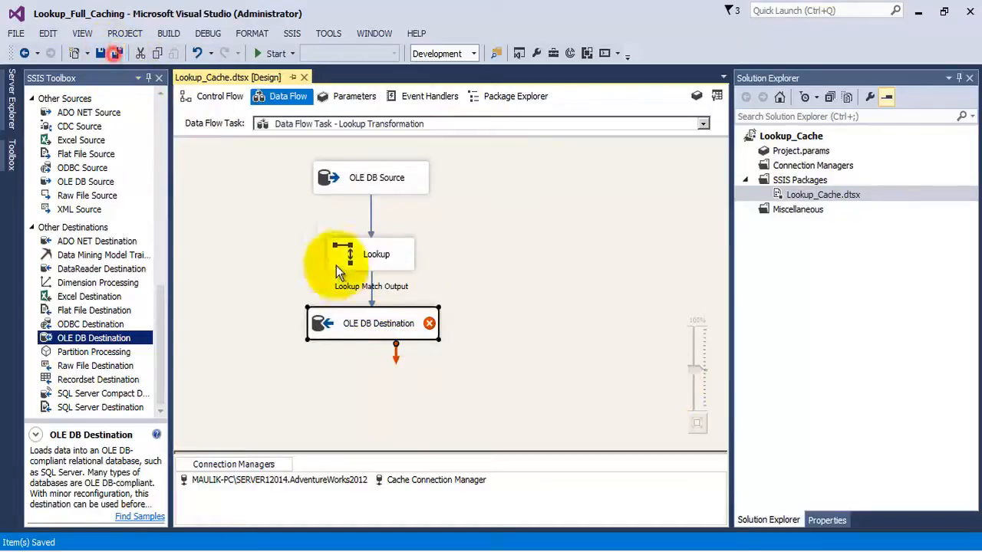
Create a new table named Lookup_Cache_Output_Table as the target of the OLE DB Destination.
{"action": "right_click", "coordinate": [375, 316]}
{"action": "left_click", "coordinate": [410, 95]}
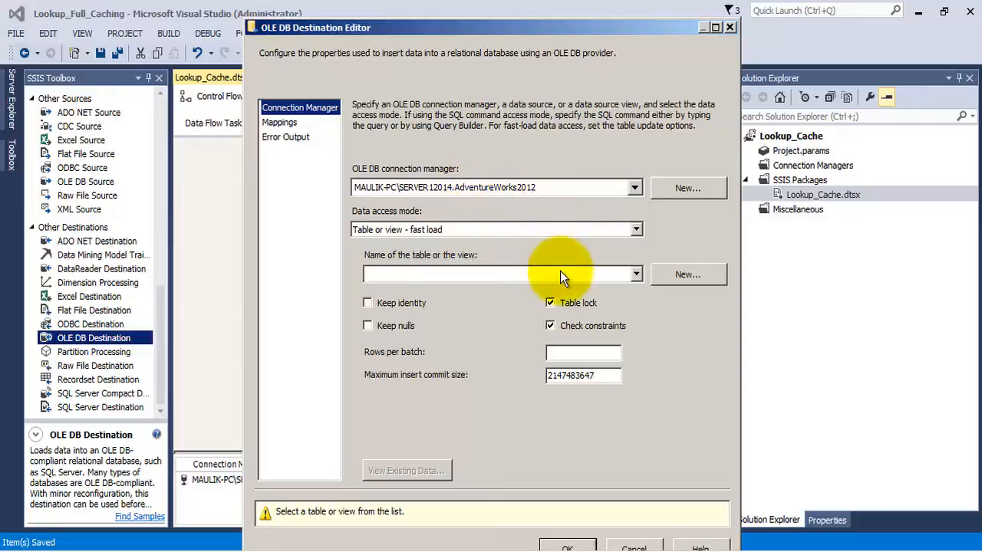
{"action": "left_click", "coordinate": [686, 276]}
{"action": "left_click_drag", "start_coordinate": [415, 173], "coordinate": [481, 175]}
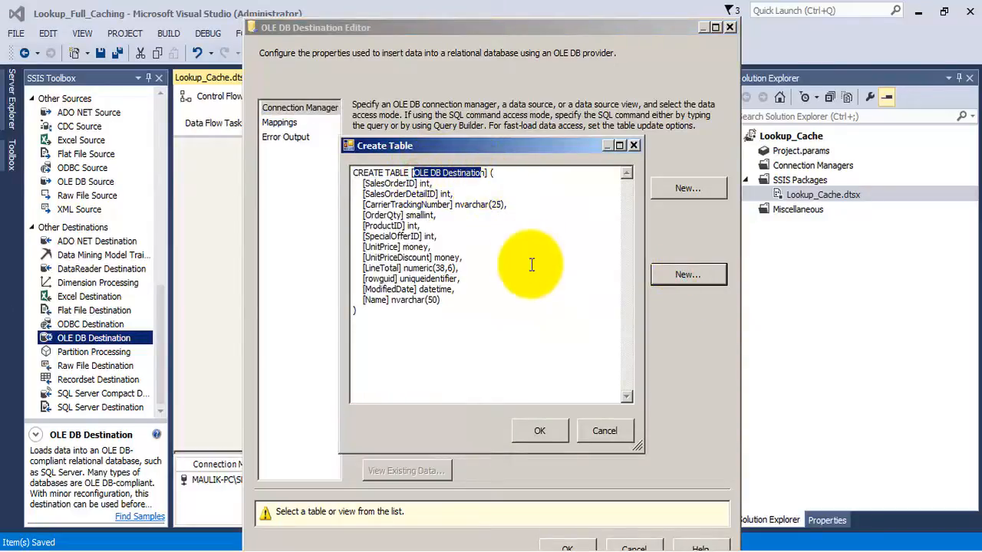
{"action": "key", "text": "BackSpace"}
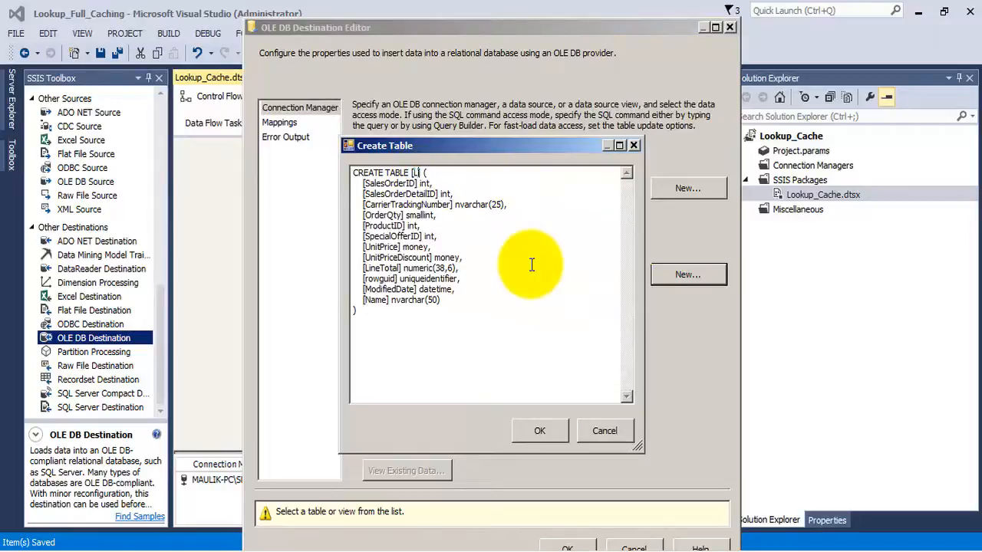
{"action": "type", "text": "Lookup_C"}
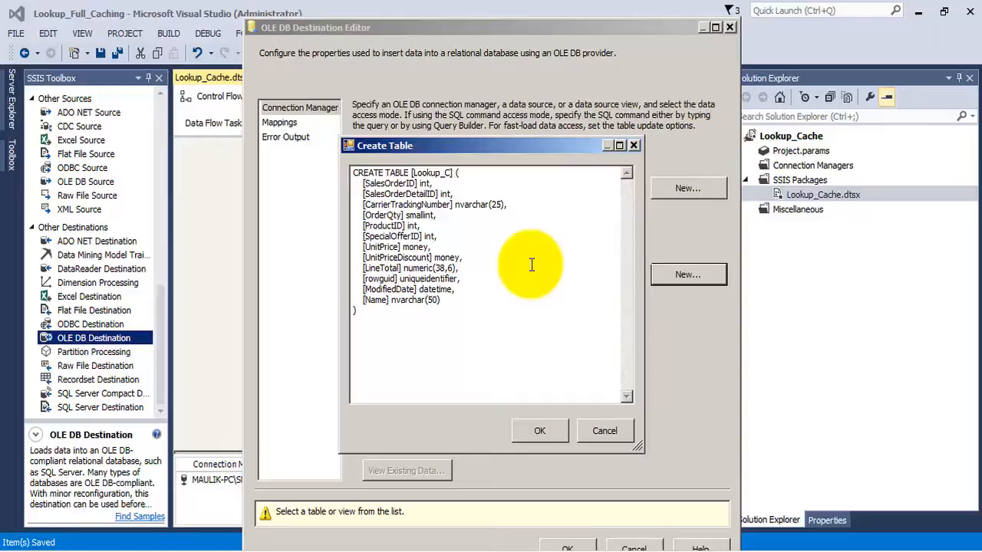
{"action": "type", "text": "ache"}
{"action": "key", "text": "BackSpace"}
{"action": "key", "text": "BackSpace"}
{"action": "key", "text": "BackSpace"}
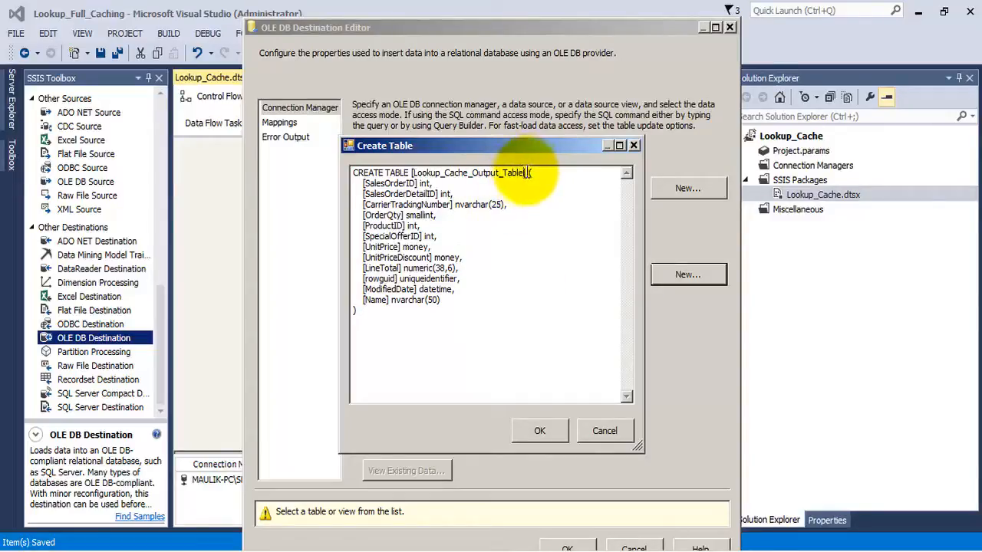
{"action": "left_click_drag", "start_coordinate": [527, 172], "coordinate": [412, 172]}
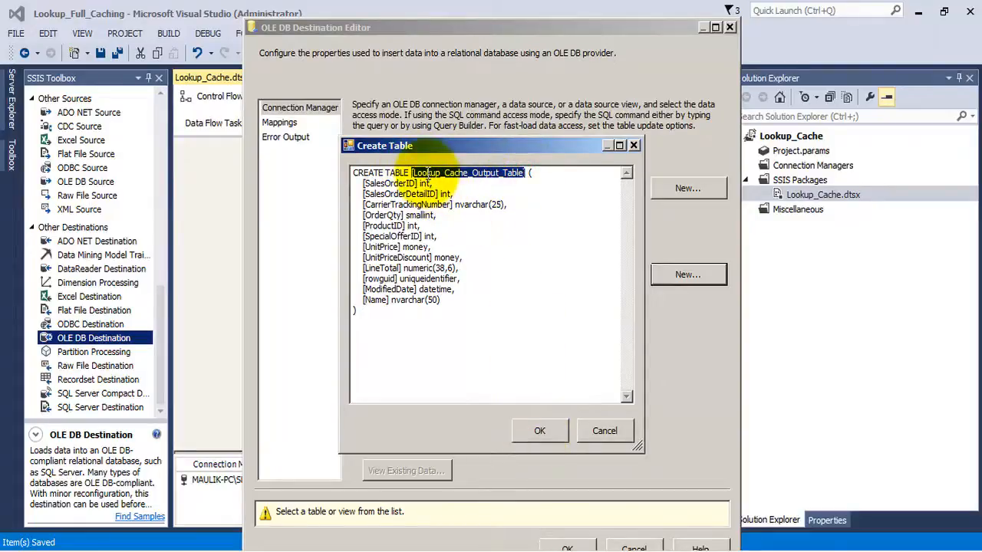
{"action": "left_click", "coordinate": [442, 175]}
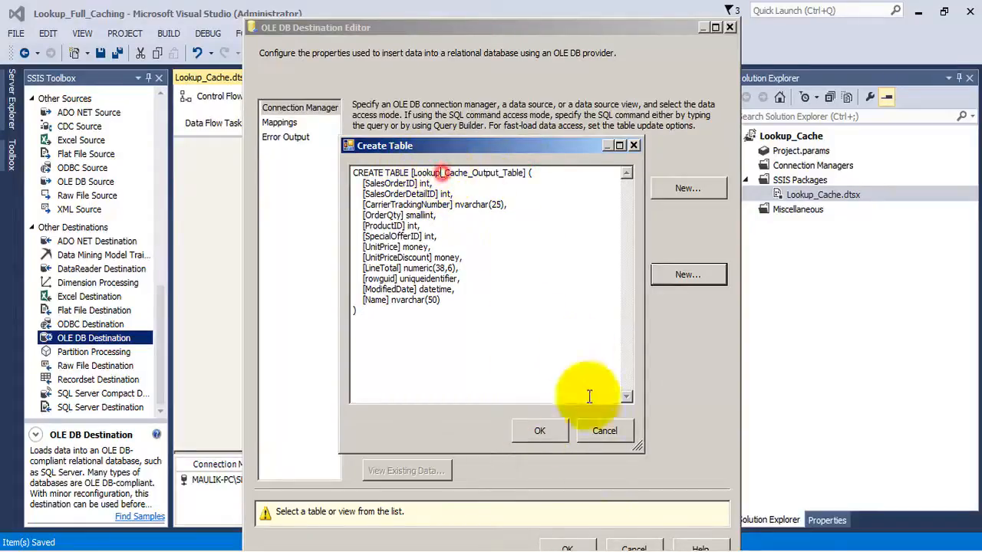
{"action": "left_click", "coordinate": [560, 432]}
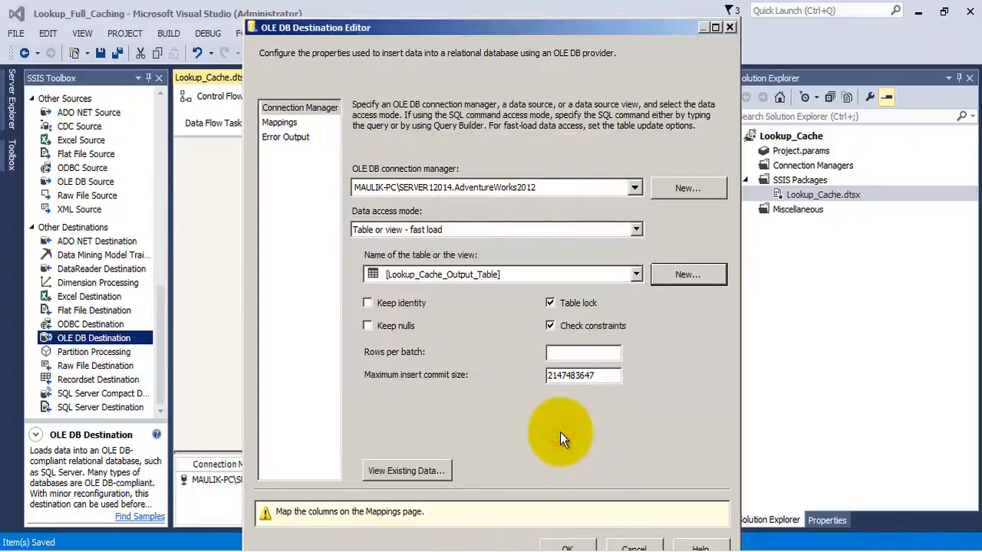
Enable Keep identity and Keep nulls on the OLE DB Destination, review its column mappings through Name, and accept the settings.
{"action": "left_click", "coordinate": [368, 303]}
{"action": "left_click", "coordinate": [367, 326]}
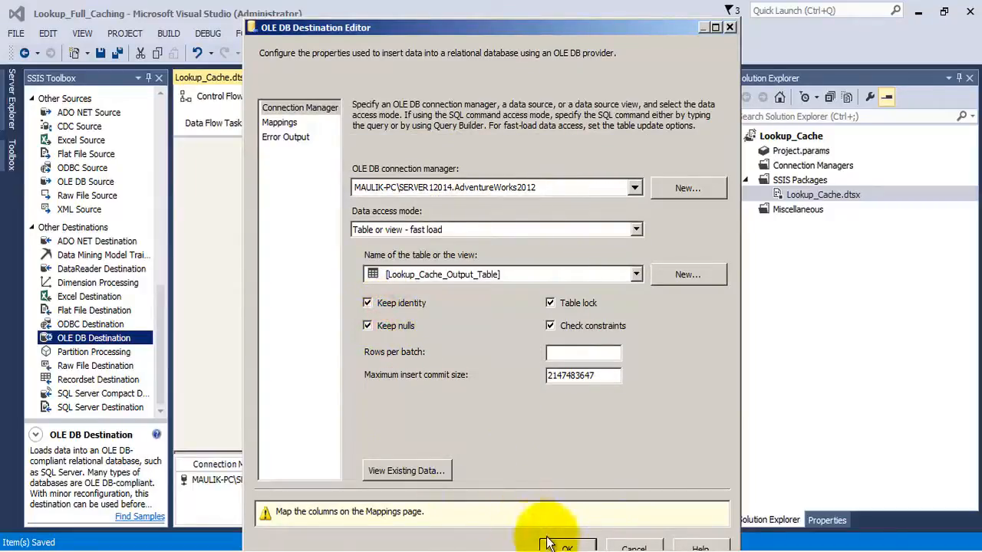
{"action": "left_click", "coordinate": [279, 123]}
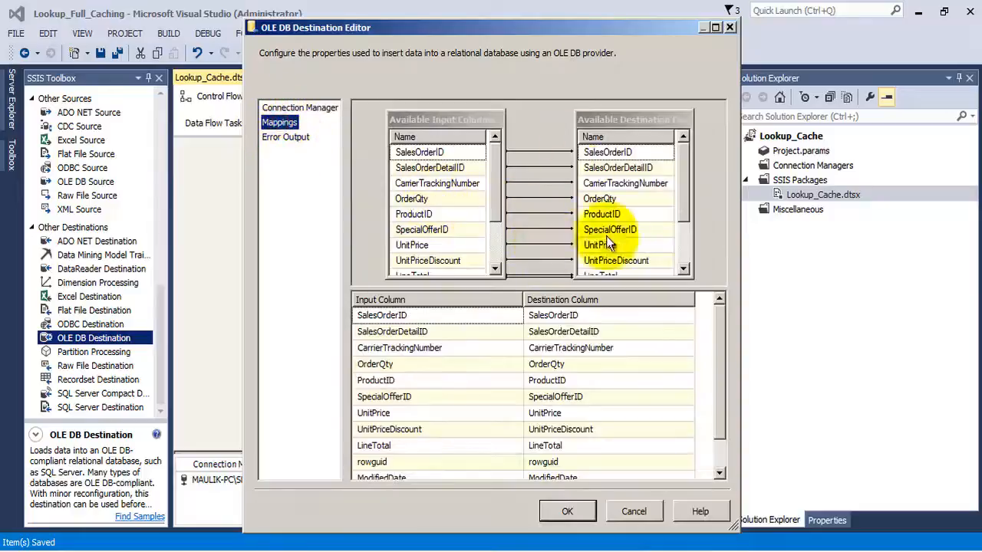
{"action": "left_click_drag", "start_coordinate": [683, 173], "coordinate": [656, 259]}
{"action": "left_click_drag", "start_coordinate": [493, 162], "coordinate": [481, 255]}
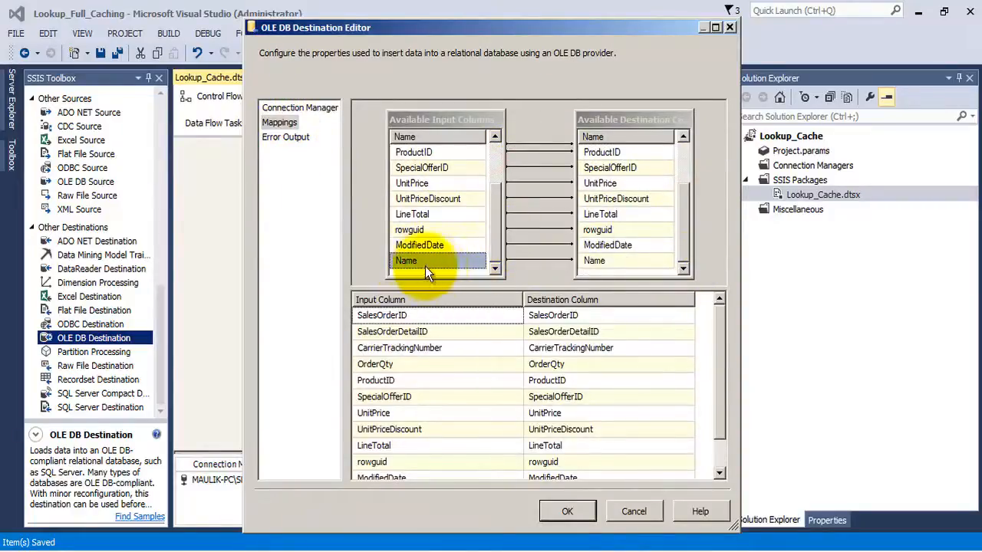
{"action": "mouse_move", "coordinate": [423, 265]}
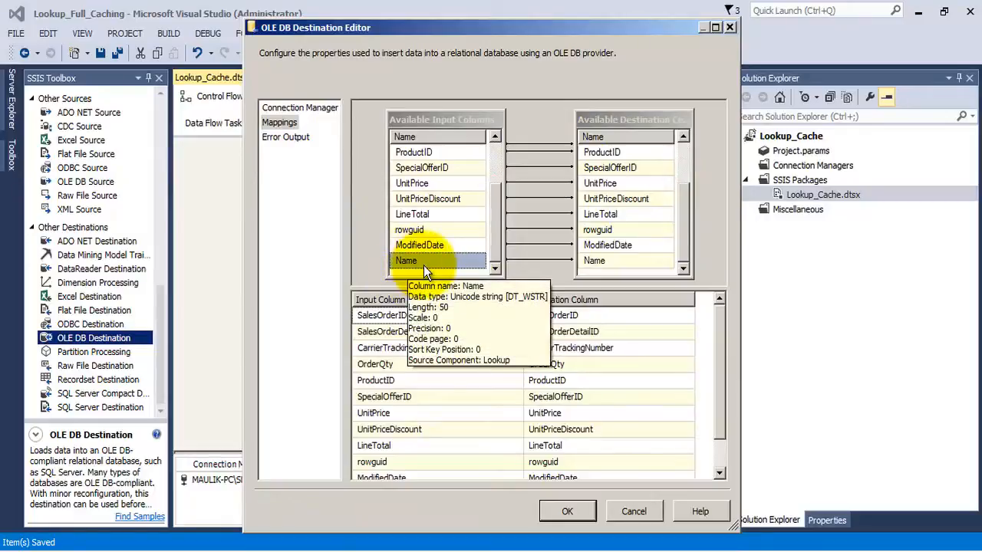
{"action": "left_click", "coordinate": [621, 262]}
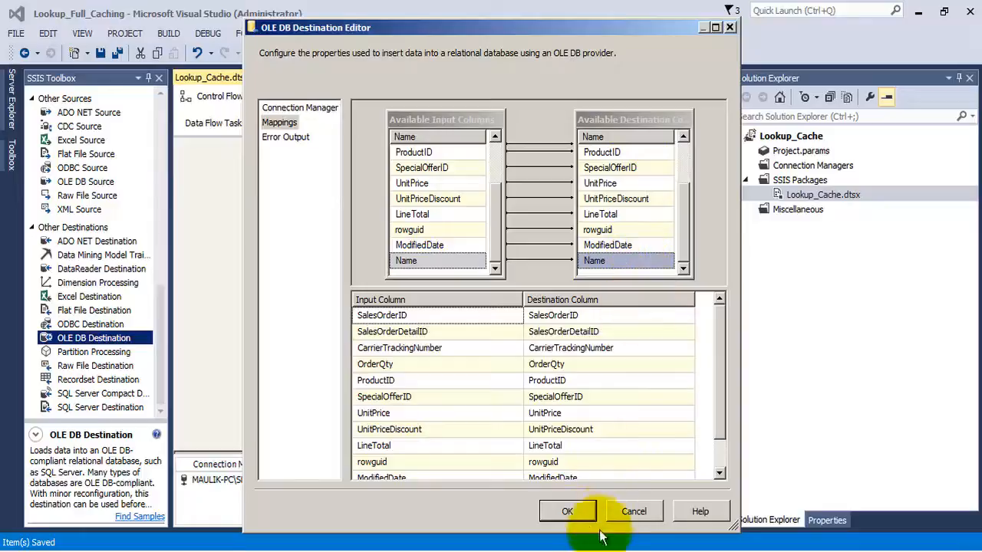
{"action": "left_click", "coordinate": [581, 516]}
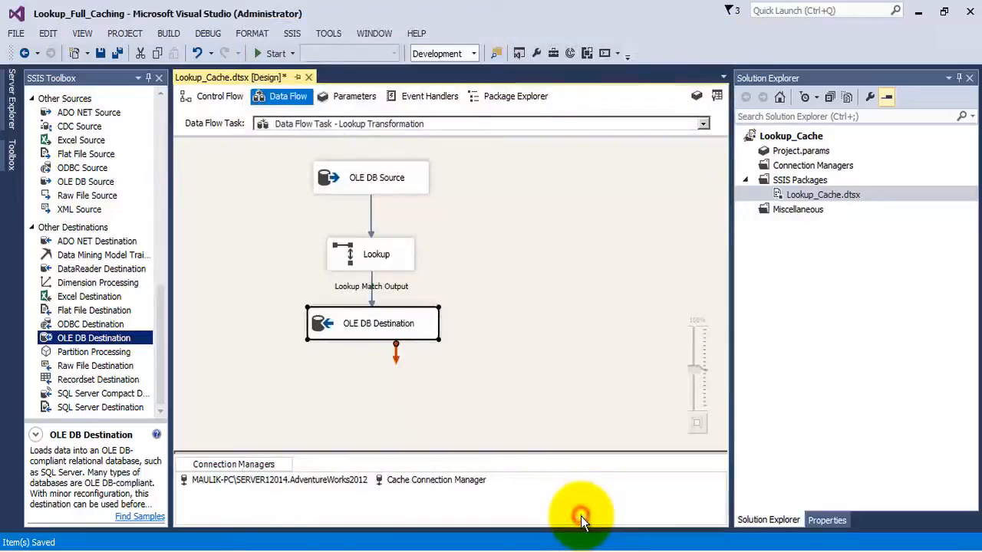
Save and run the package, check both Data Flow Tasks in the control flow, then stop debugging and save again.
{"action": "left_click", "coordinate": [117, 53]}
{"action": "left_click", "coordinate": [255, 53]}
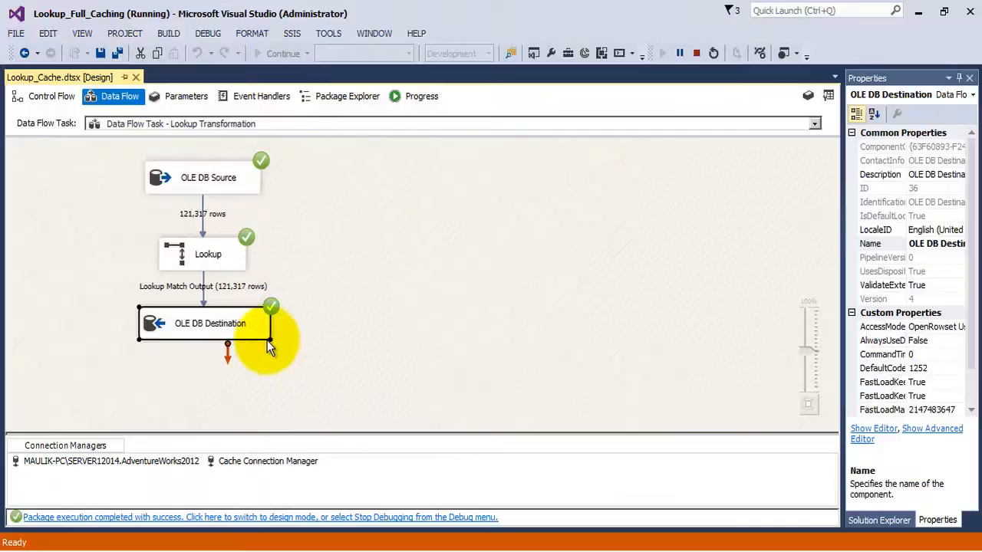
{"action": "left_click", "coordinate": [52, 98]}
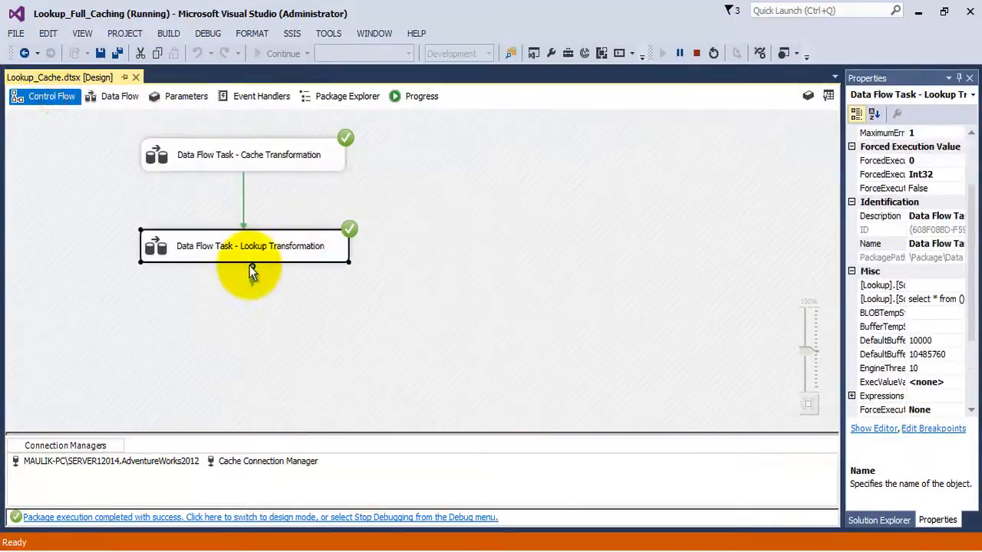
{"action": "left_click", "coordinate": [697, 54]}
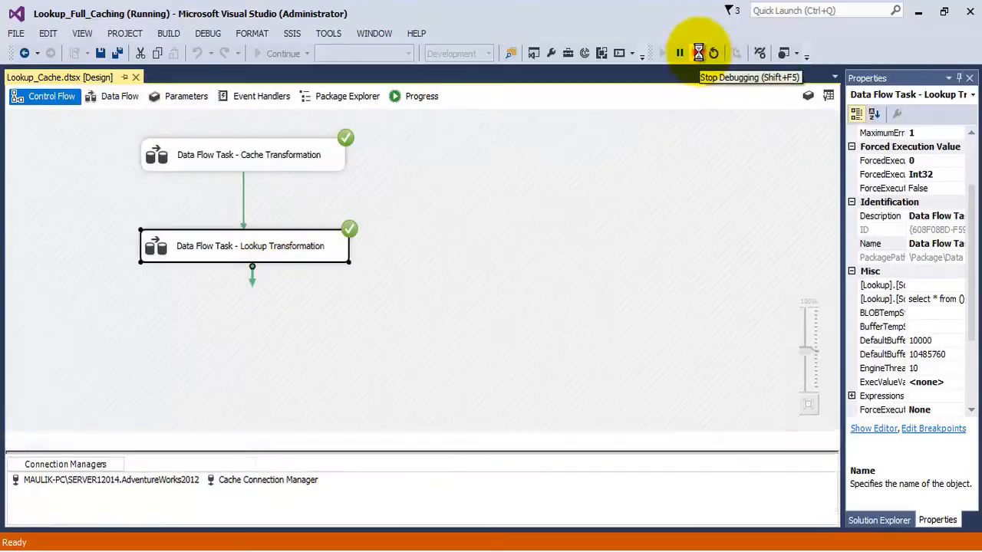
{"action": "left_click", "coordinate": [118, 56]}
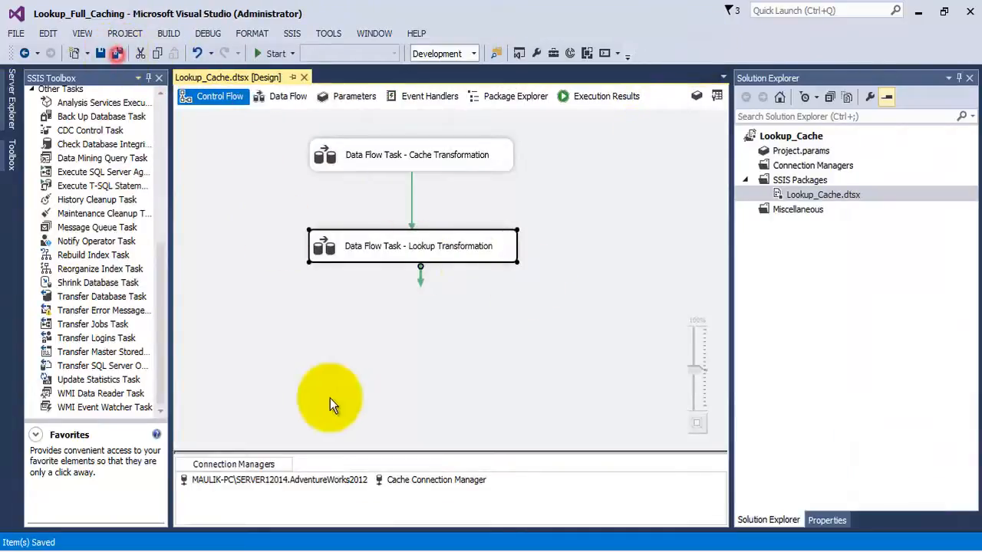
Switch to SQL Server Management Studio and refresh the Tables folder of the AdventureWorks2012 database.
{"action": "mouse_move", "coordinate": [219, 546]}
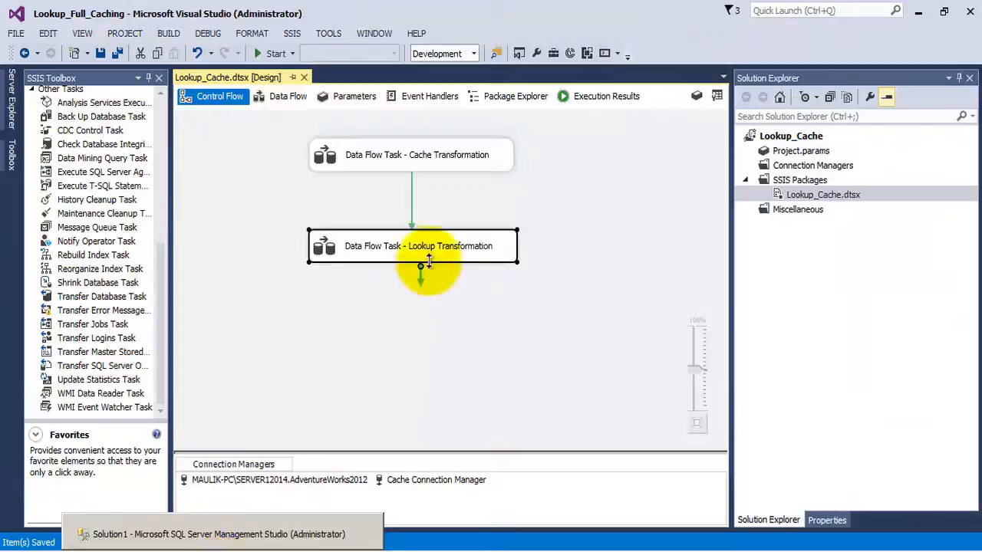
{"action": "left_click", "coordinate": [223, 544]}
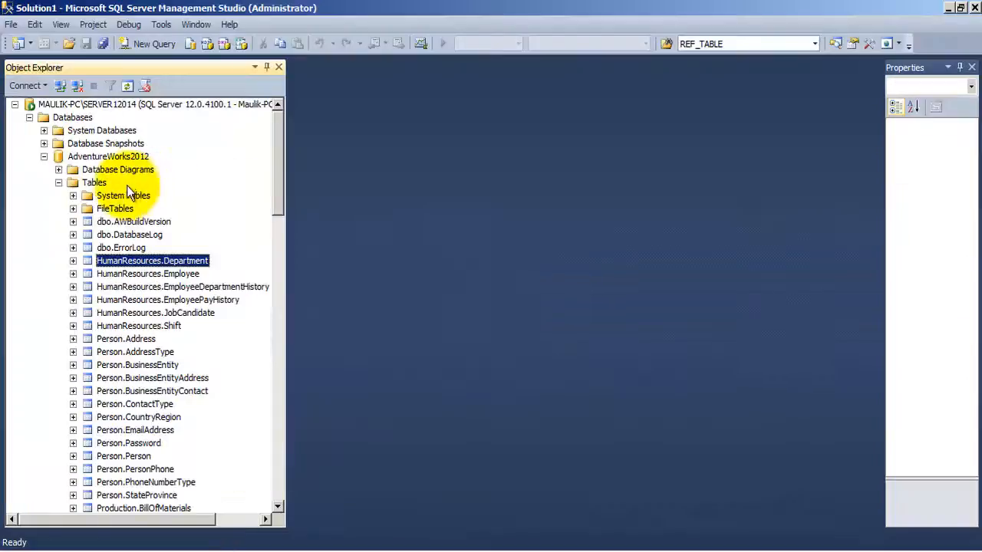
{"action": "right_click", "coordinate": [93, 183]}
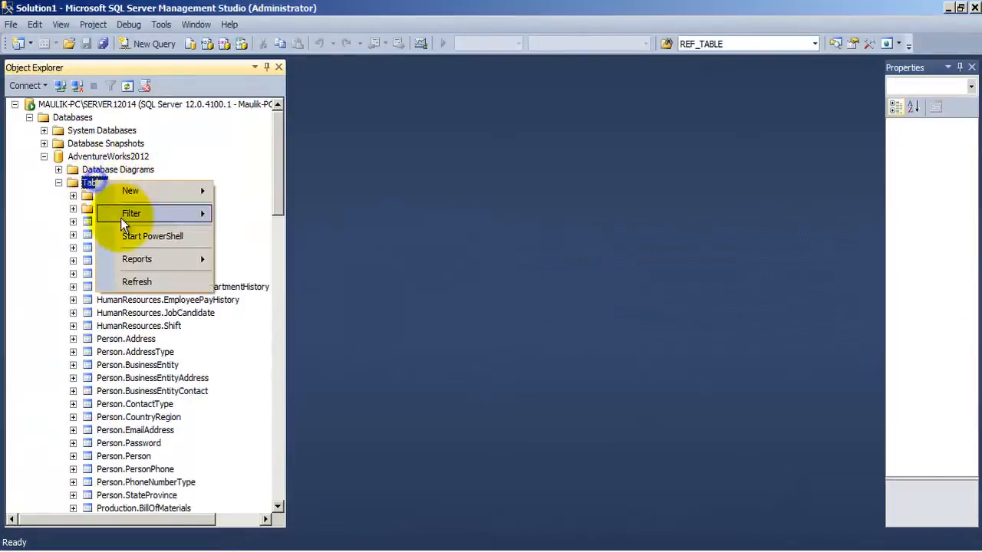
{"action": "left_click", "coordinate": [136, 280]}
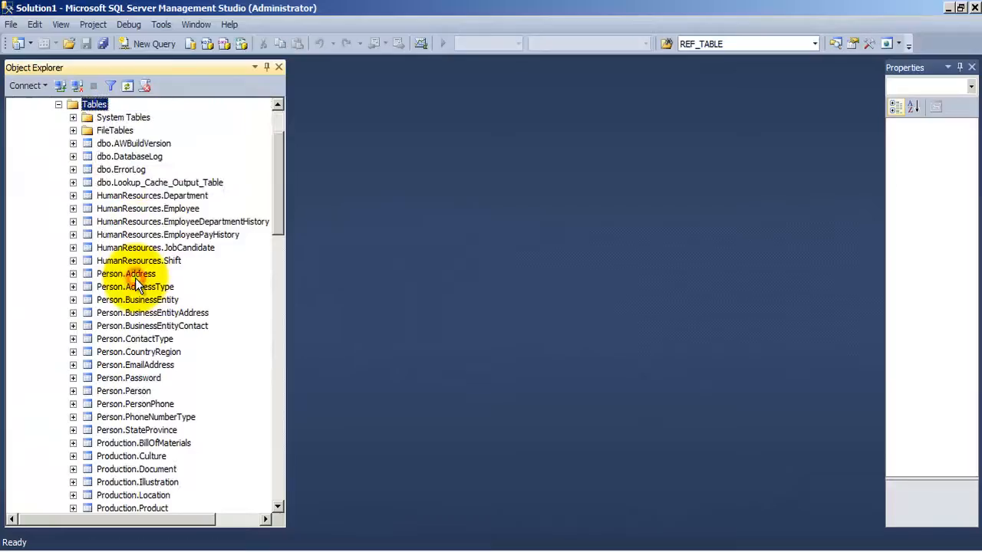
Query the top 1000 rows of the dbo.Lookup_Cache_Output_Table table.
{"action": "left_click", "coordinate": [101, 183]}
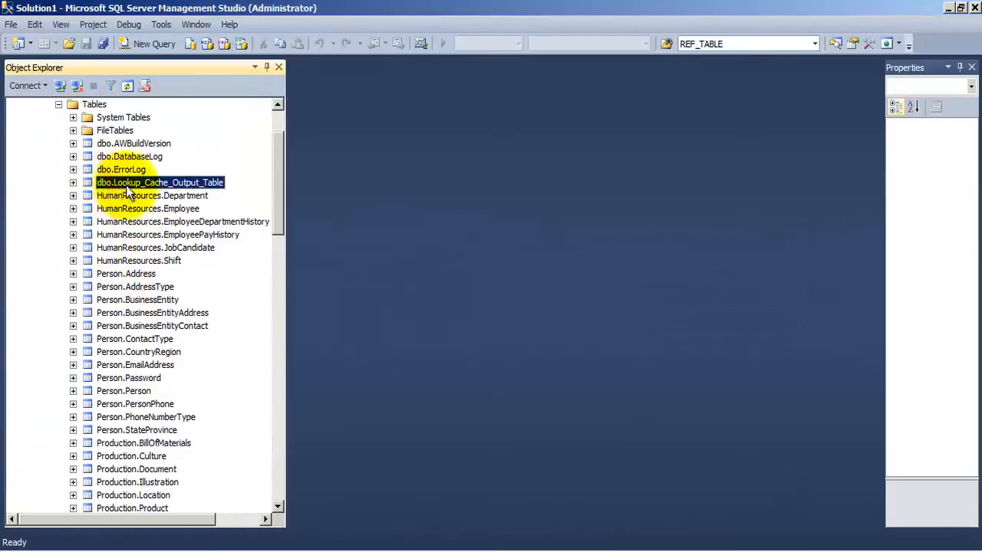
{"action": "right_click", "coordinate": [218, 187]}
{"action": "left_click", "coordinate": [252, 224]}
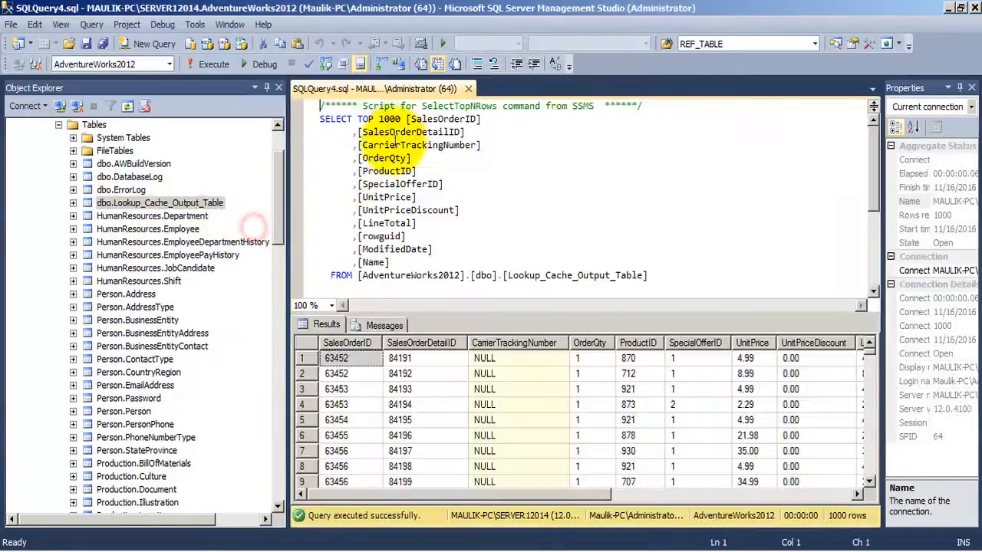
Remove TOP 1000 from the SELECT statement and execute the query to return all rows.
{"action": "double_click", "coordinate": [367, 119]}
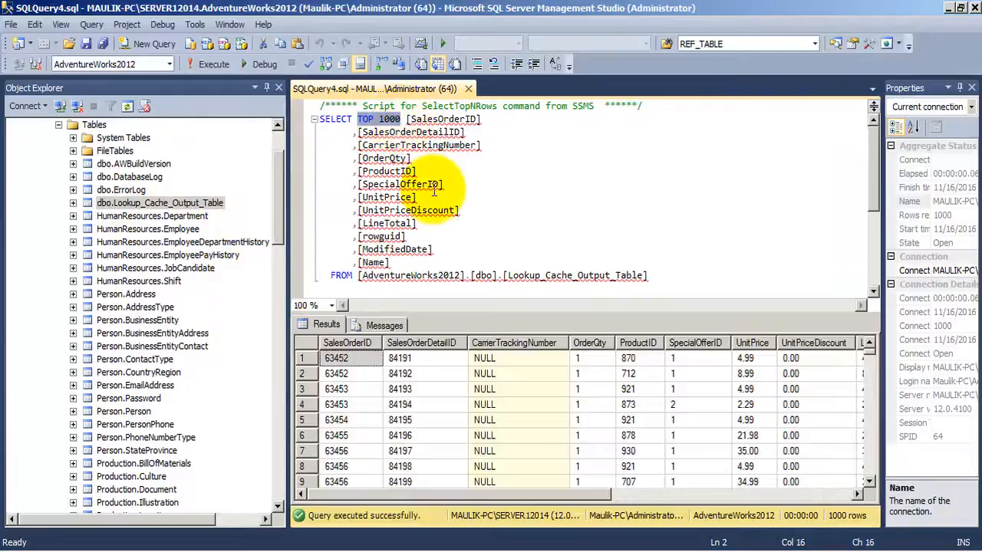
{"action": "key", "text": "Delete"}
{"action": "left_click", "coordinate": [212, 67]}
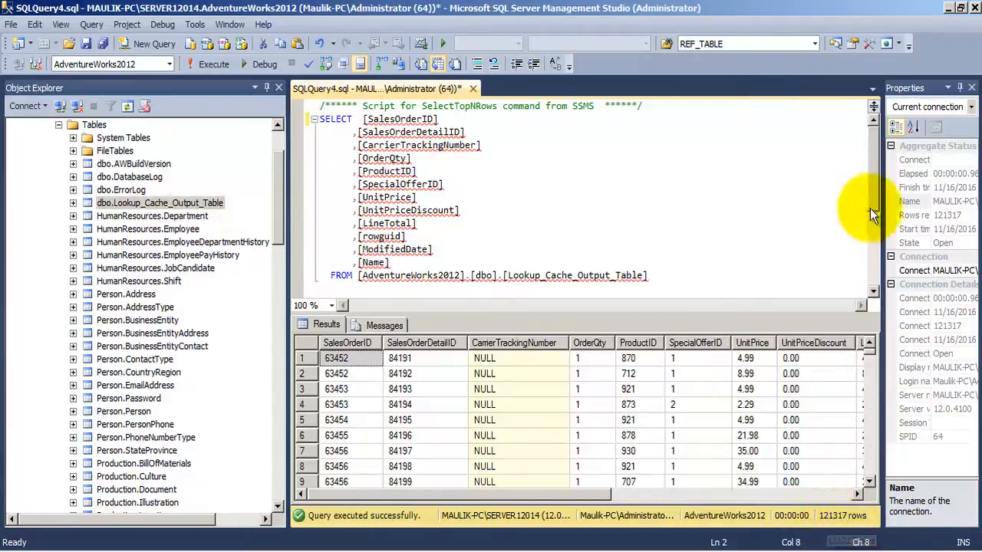
Examine the product values in the Name column at the end of the query results.
{"action": "left_click_drag", "start_coordinate": [515, 499], "coordinate": [798, 520]}
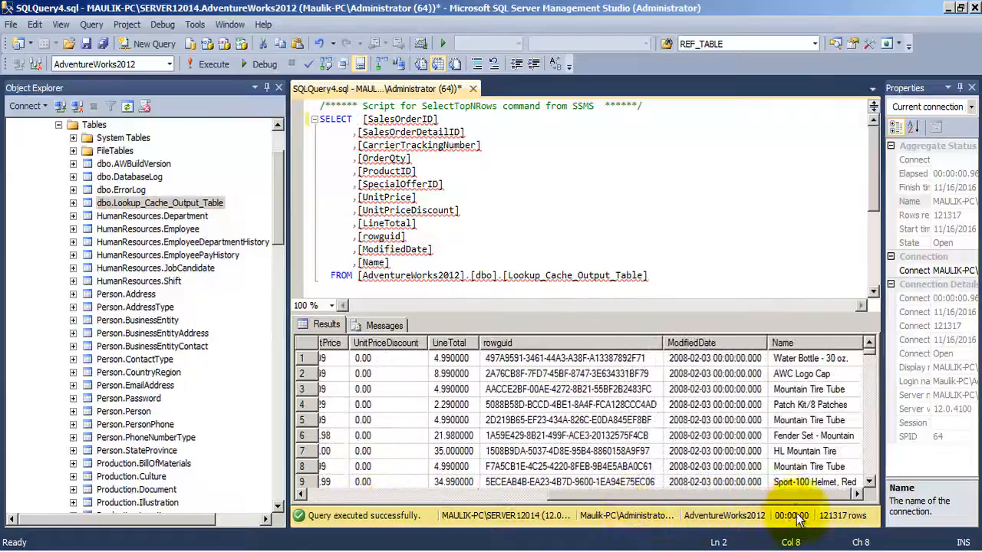
{"action": "left_click", "coordinate": [793, 342]}
{"action": "left_click_drag", "start_coordinate": [790, 491], "coordinate": [855, 503]}
{"action": "left_click", "coordinate": [603, 343]}
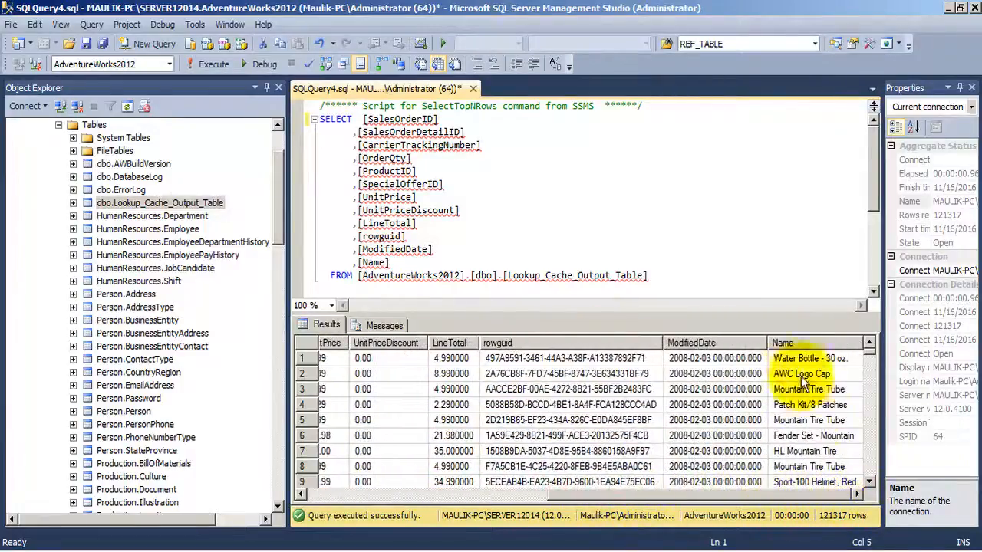
{"action": "left_click", "coordinate": [793, 343]}
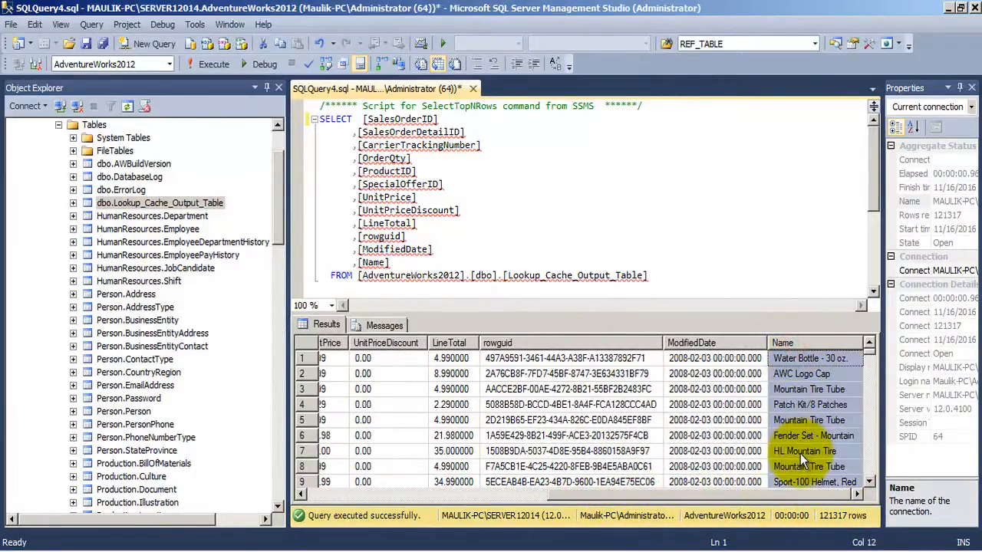